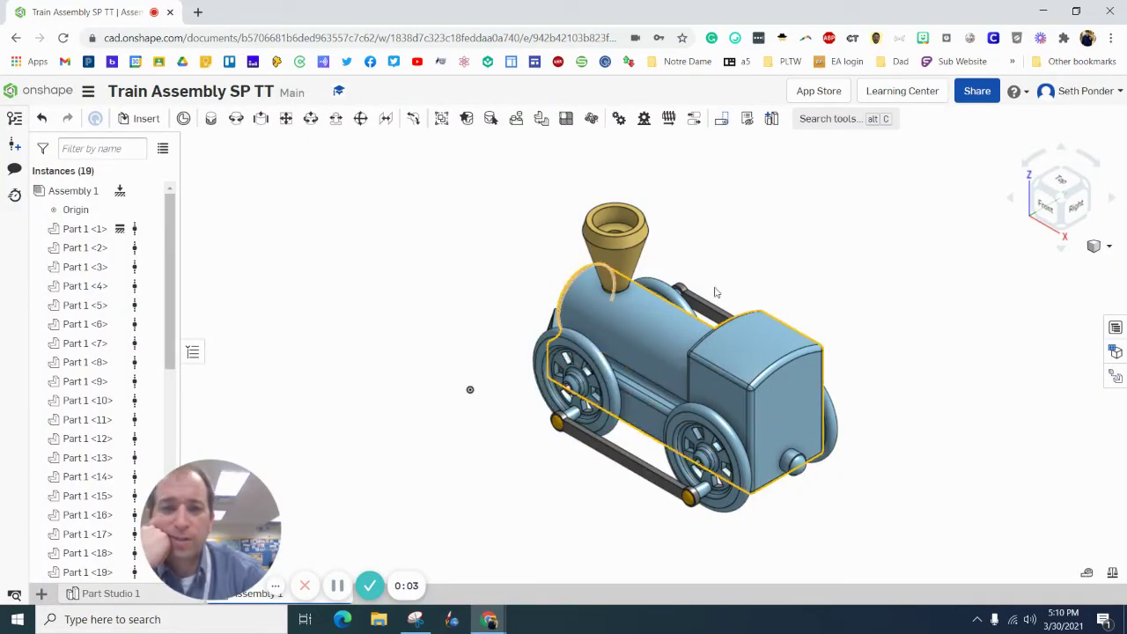
# Insert Part 1 from the Train Project's Track SP document and place it beside the locomotive
pyautogui.click(146, 118)
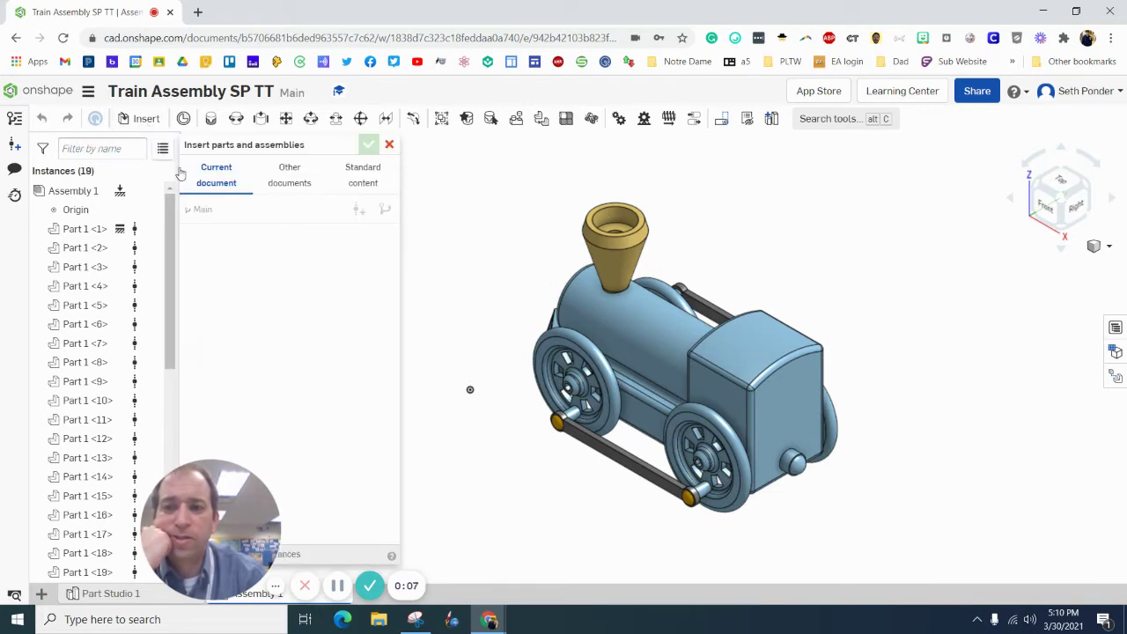
pyautogui.click(299, 182)
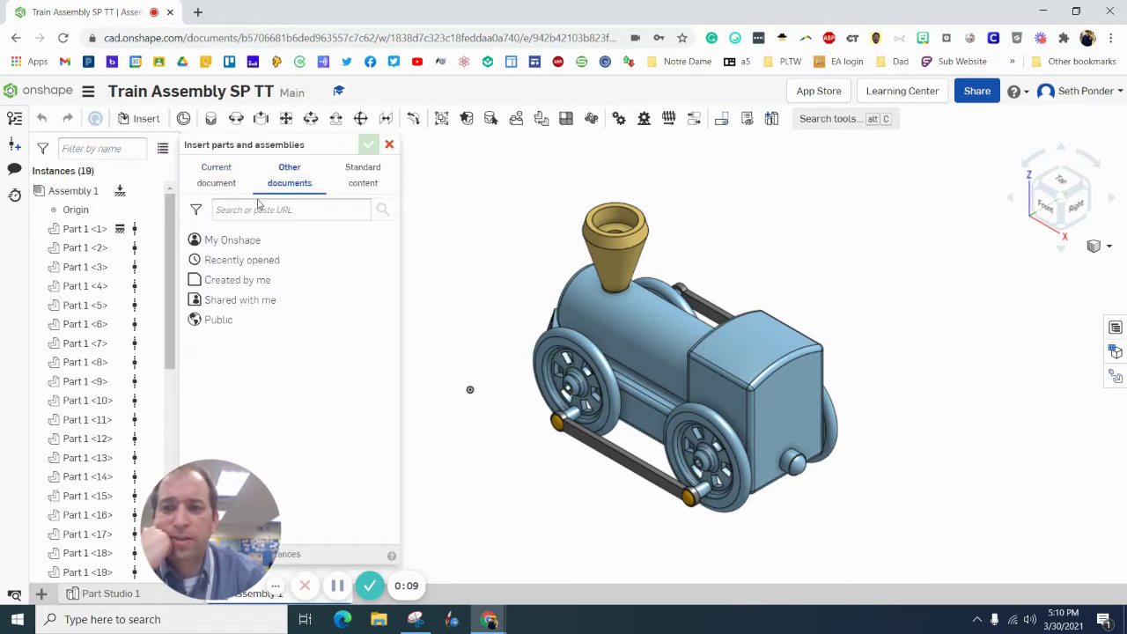
pyautogui.click(232, 242)
pyautogui.click(244, 275)
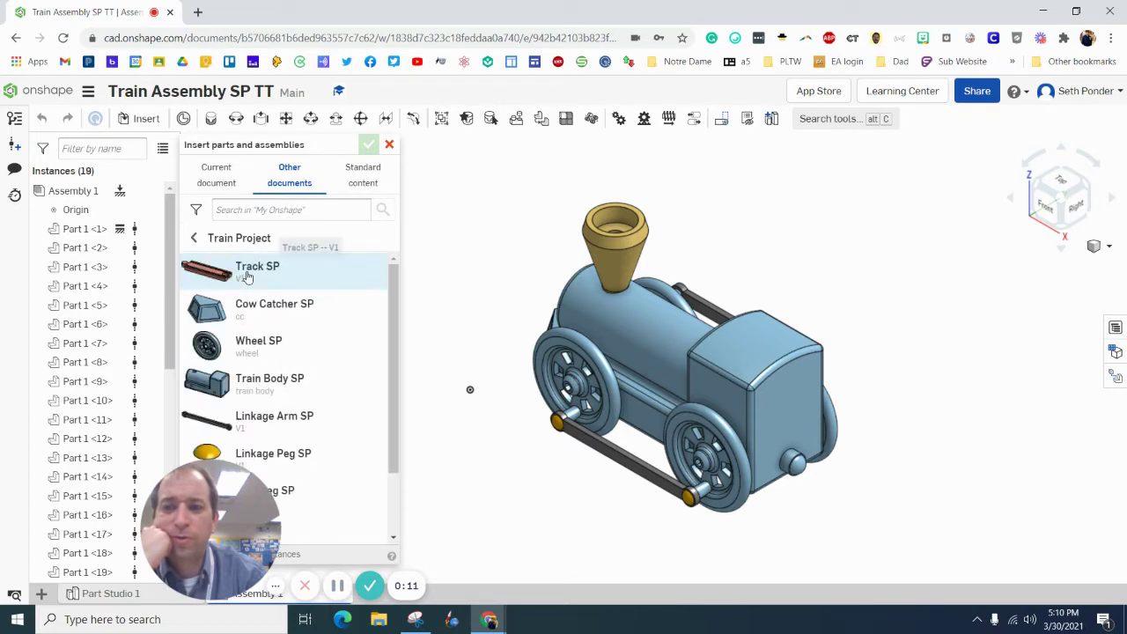
pyautogui.click(245, 268)
pyautogui.click(250, 354)
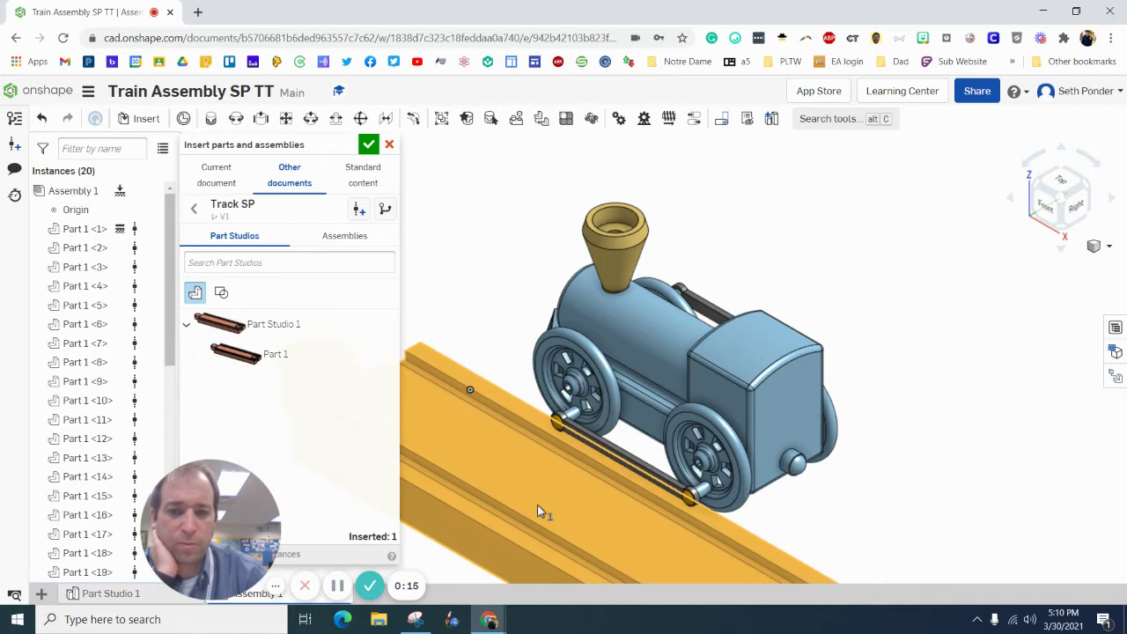
pyautogui.click(537, 505)
# Finish inserting the track, zoom out, and start a new Planar mate (Planar 1)
pyautogui.click(368, 143)
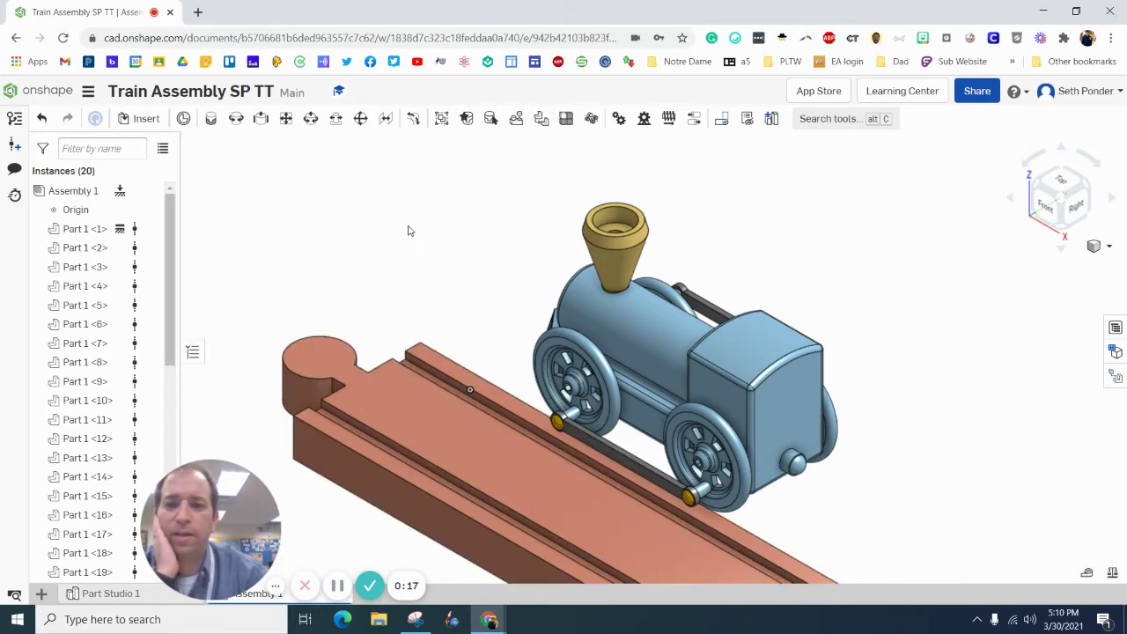
pyautogui.scroll(3, 456, 265)
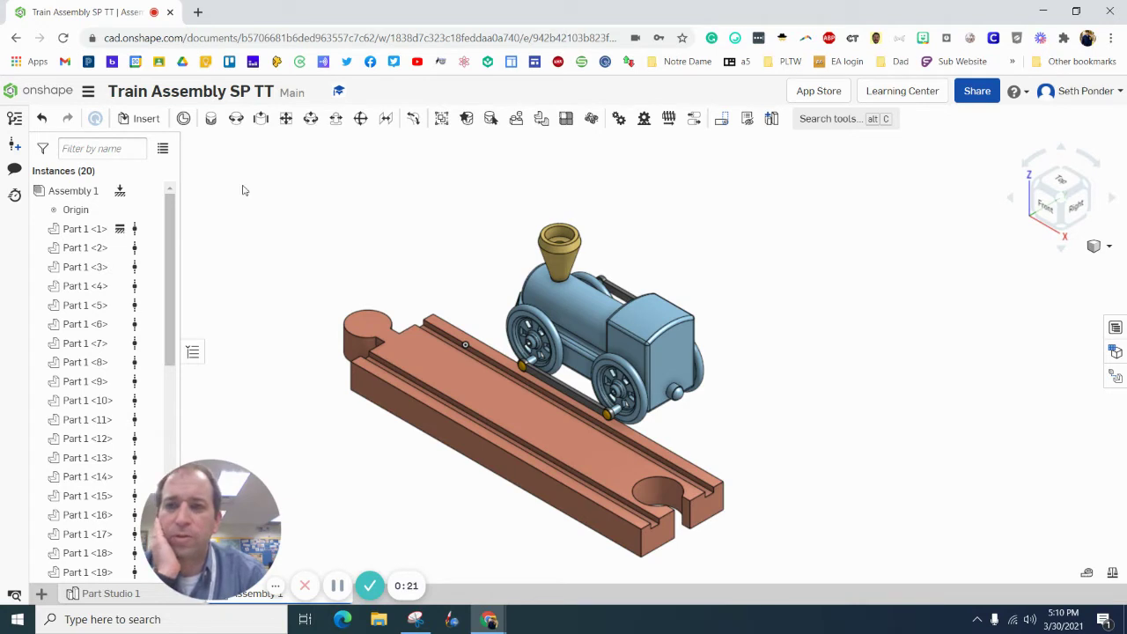
pyautogui.click(286, 120)
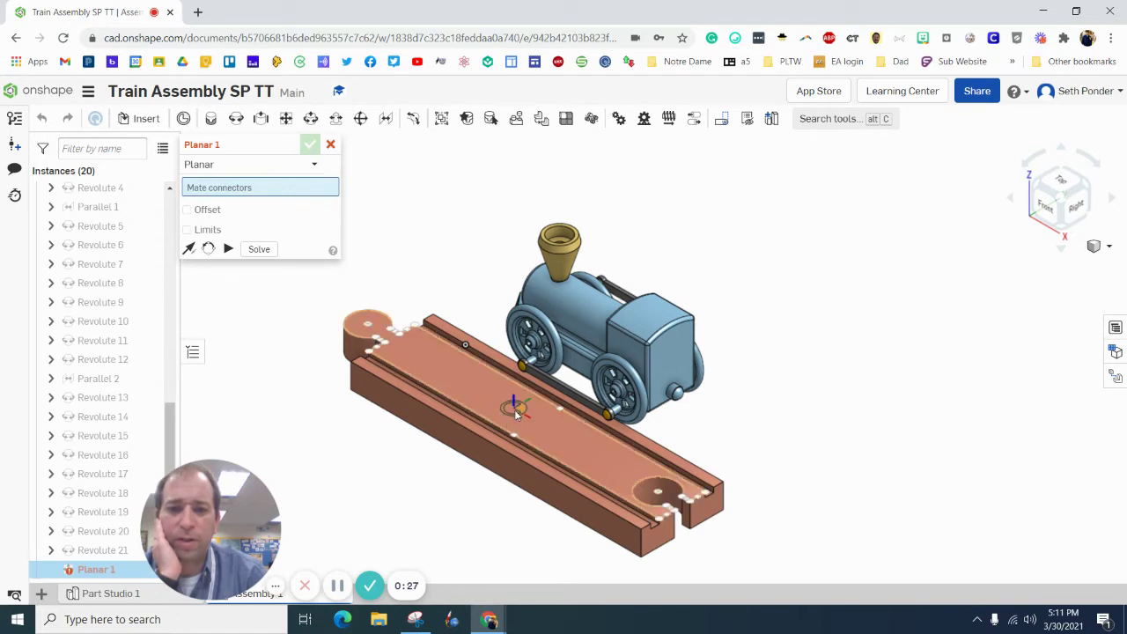
# Mate the train body and track with a planar mate, viewed from the right, with an offset
pyautogui.click(627, 346)
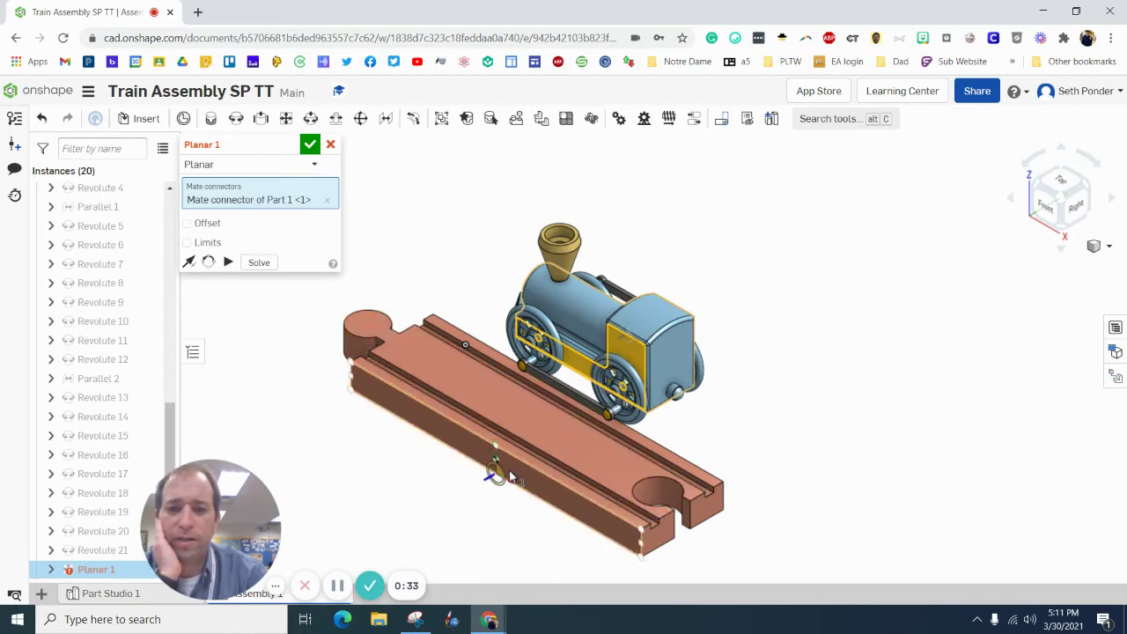
pyautogui.click(499, 473)
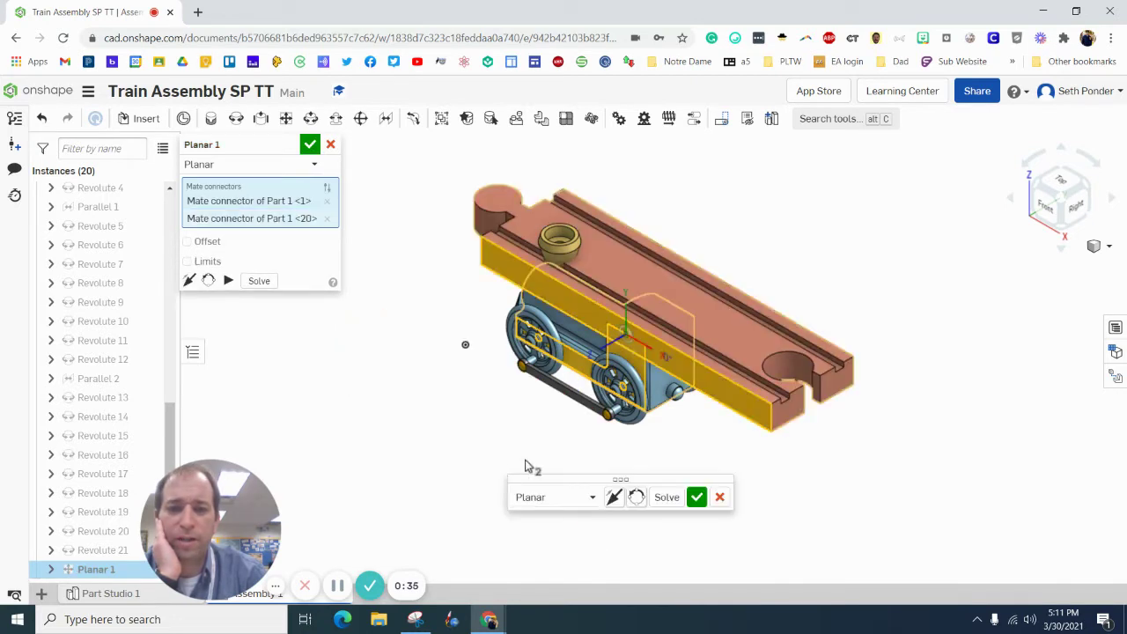
pyautogui.click(1075, 206)
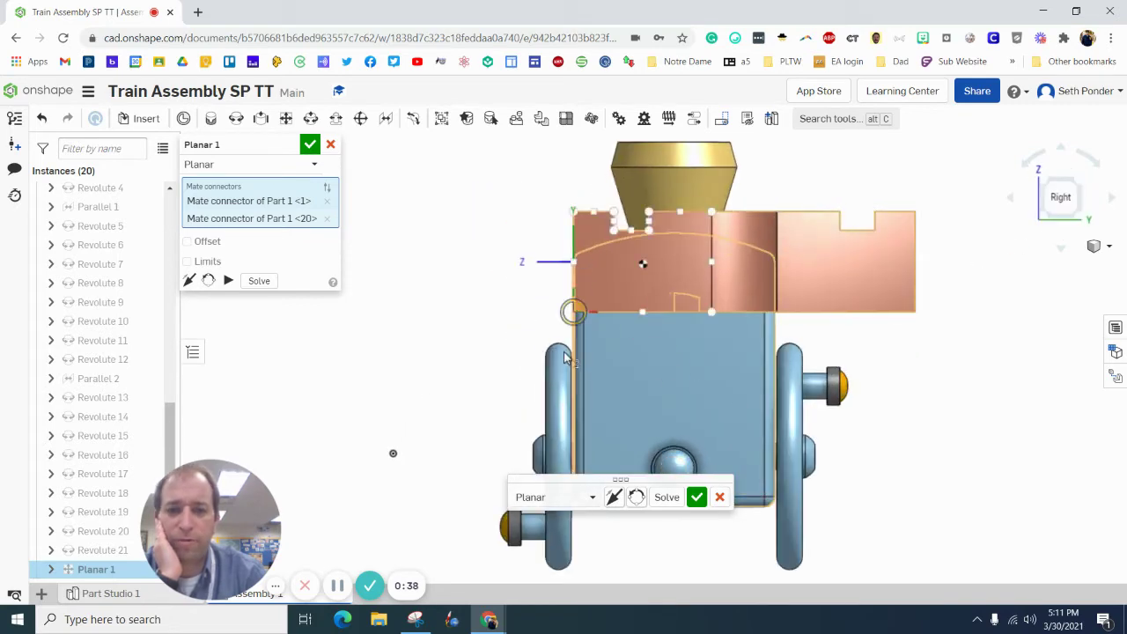
pyautogui.click(188, 241)
pyautogui.click(246, 262)
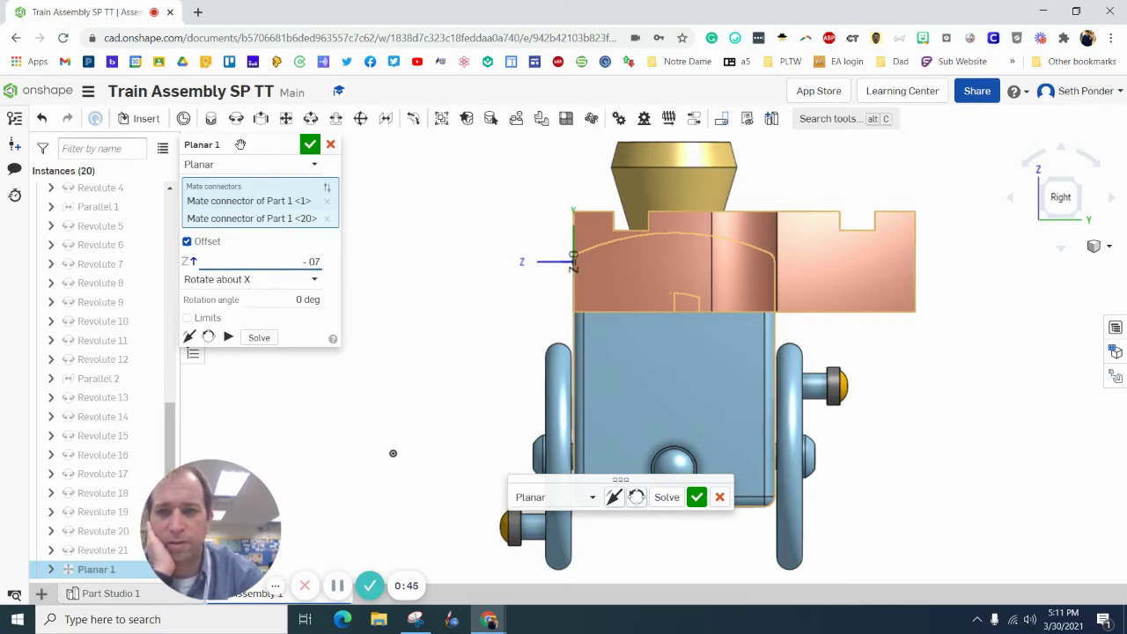
pyautogui.click(310, 145)
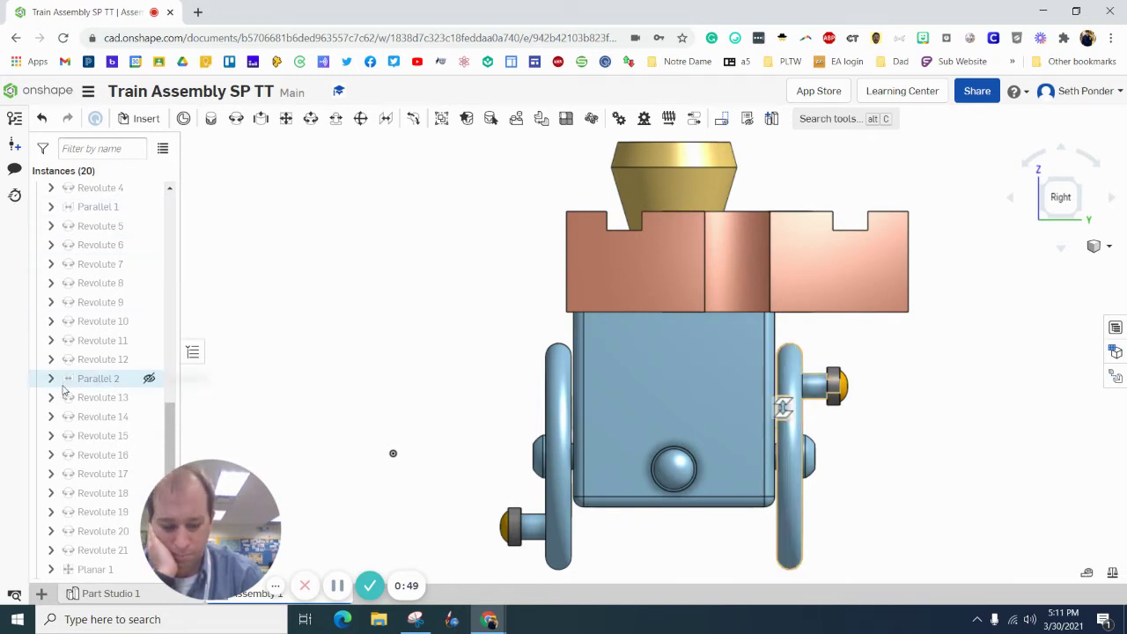
# Edit Planar 1 so its offset is -.7 in
pyautogui.click(88, 567)
pyautogui.doubleClick(88, 568)
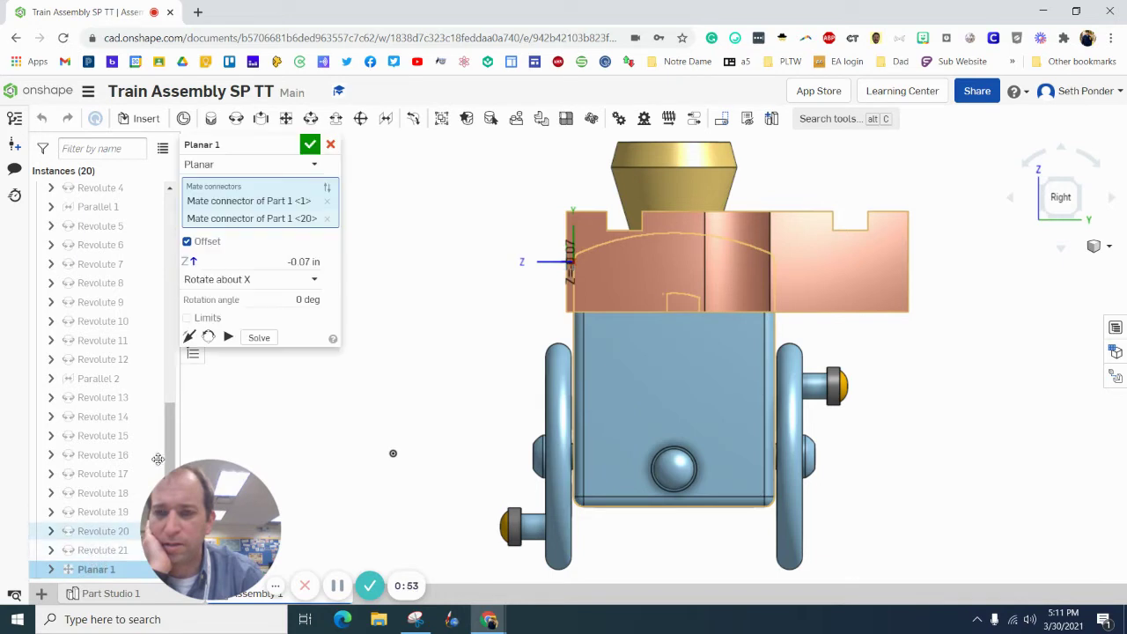
pyautogui.click(304, 261)
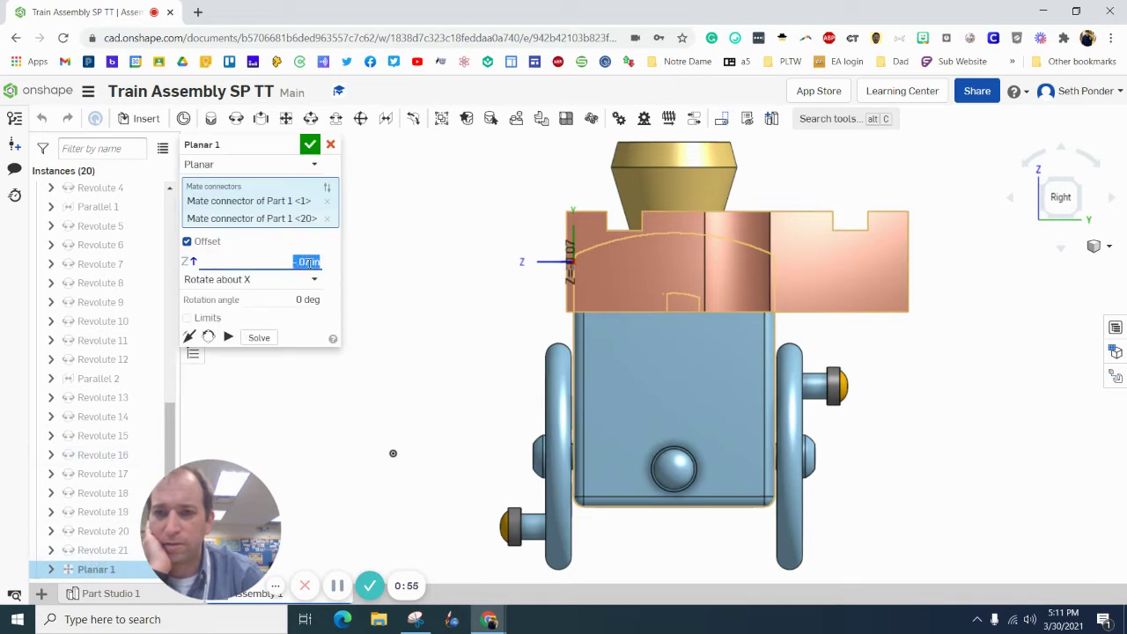
pyautogui.press('BackSpace')
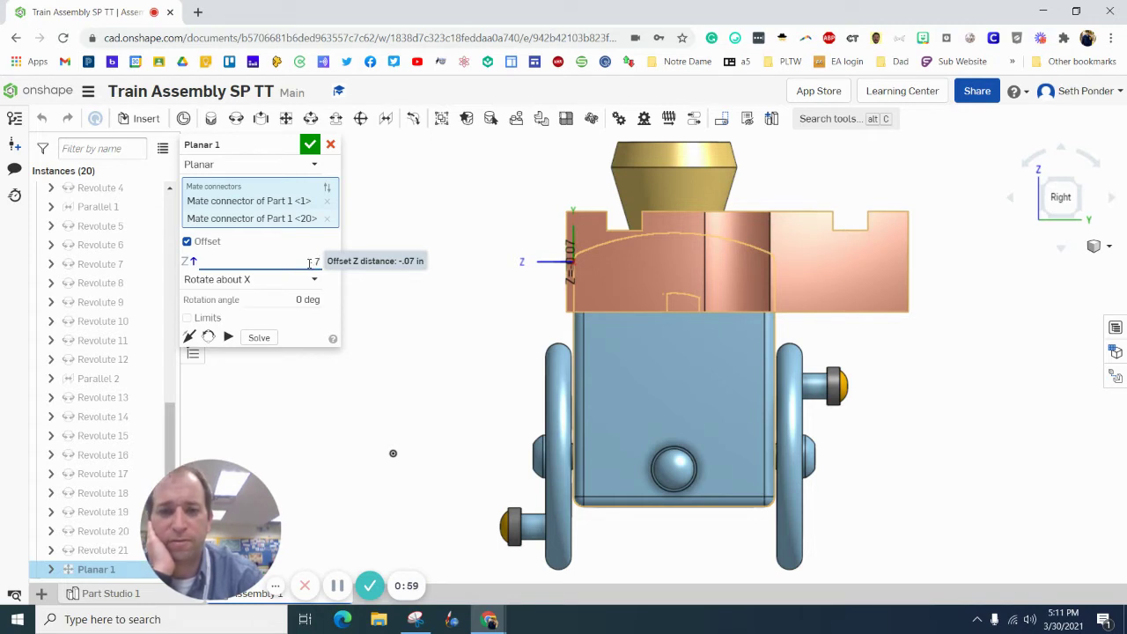
pyautogui.write('-.7')
pyautogui.press('Return')
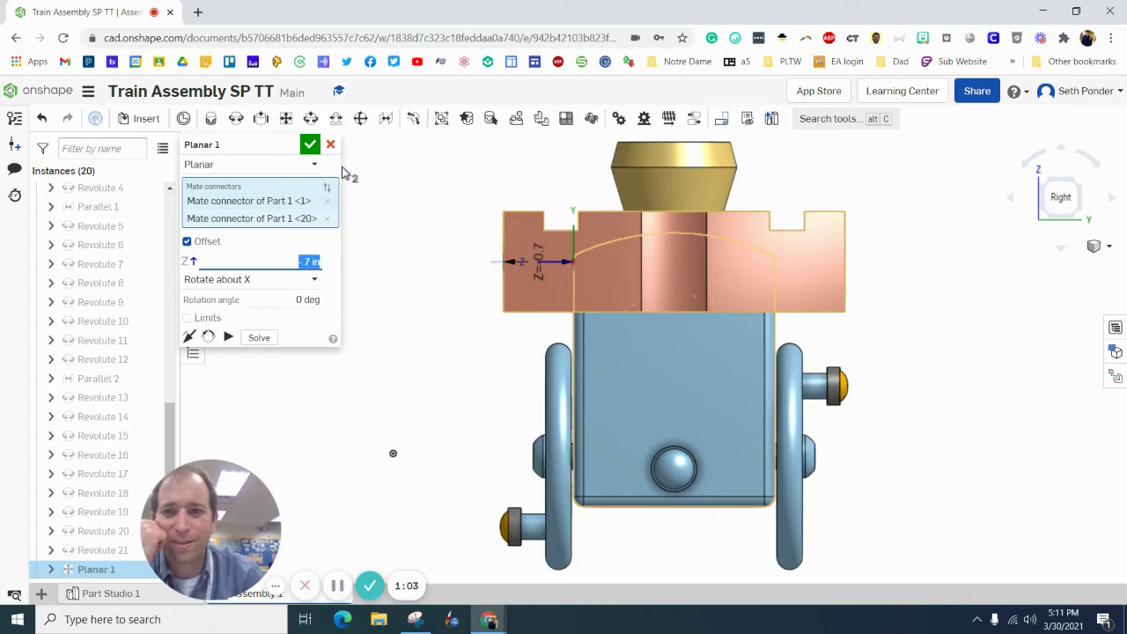
pyautogui.click(310, 144)
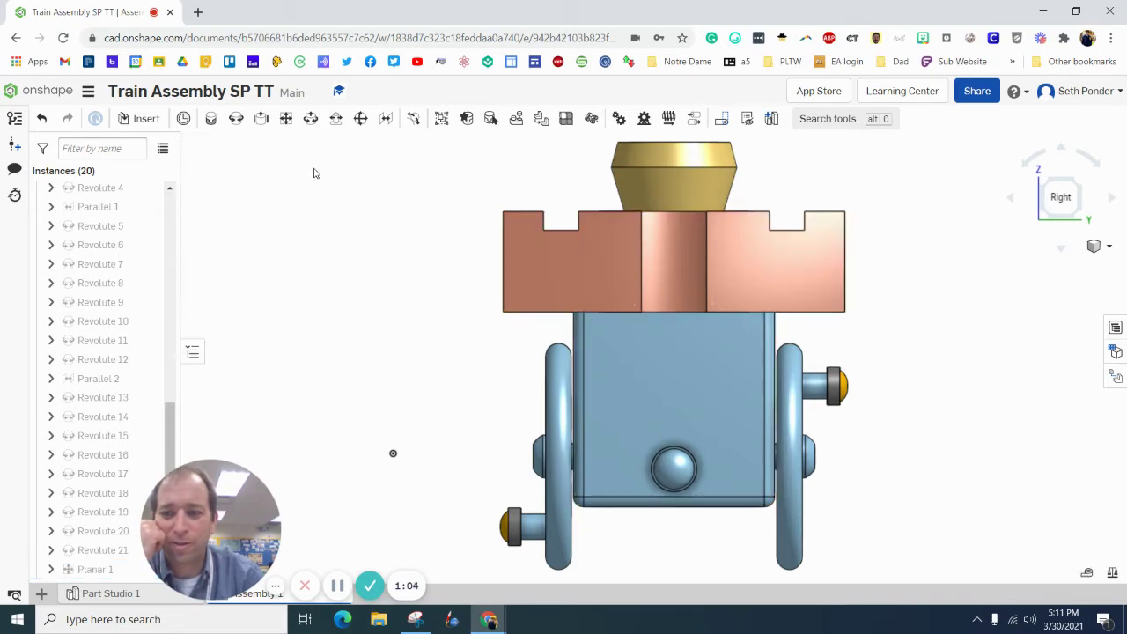
# In isometric view, move the track beneath the locomotive and begin a second planar mate
pyautogui.click(1049, 186)
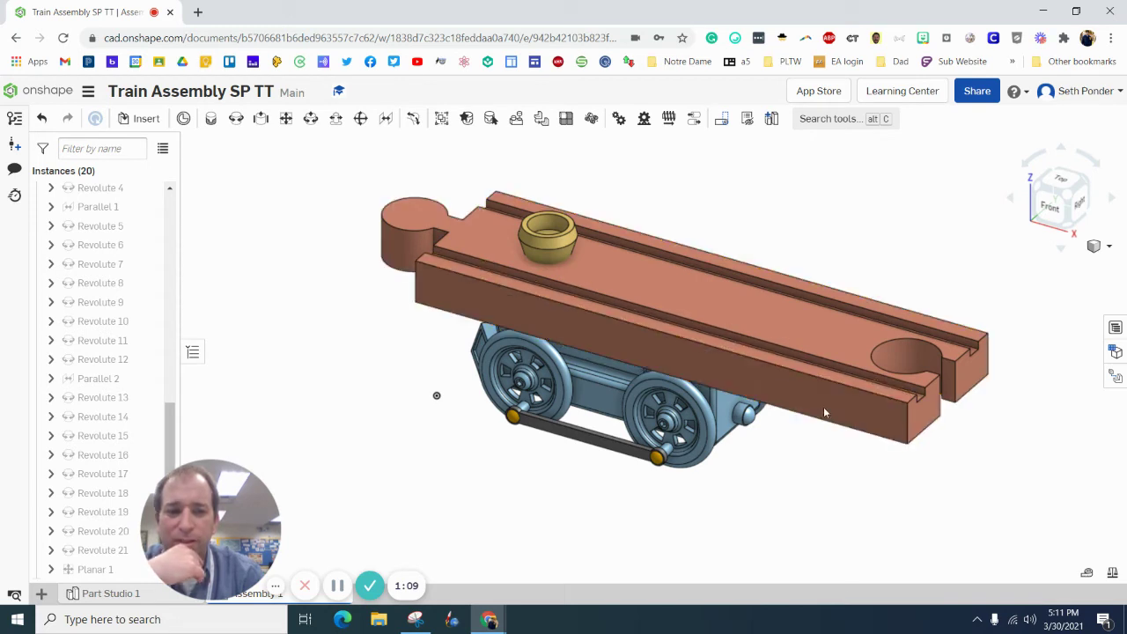
pyautogui.moveTo(823, 407); pyautogui.dragTo(829, 591)
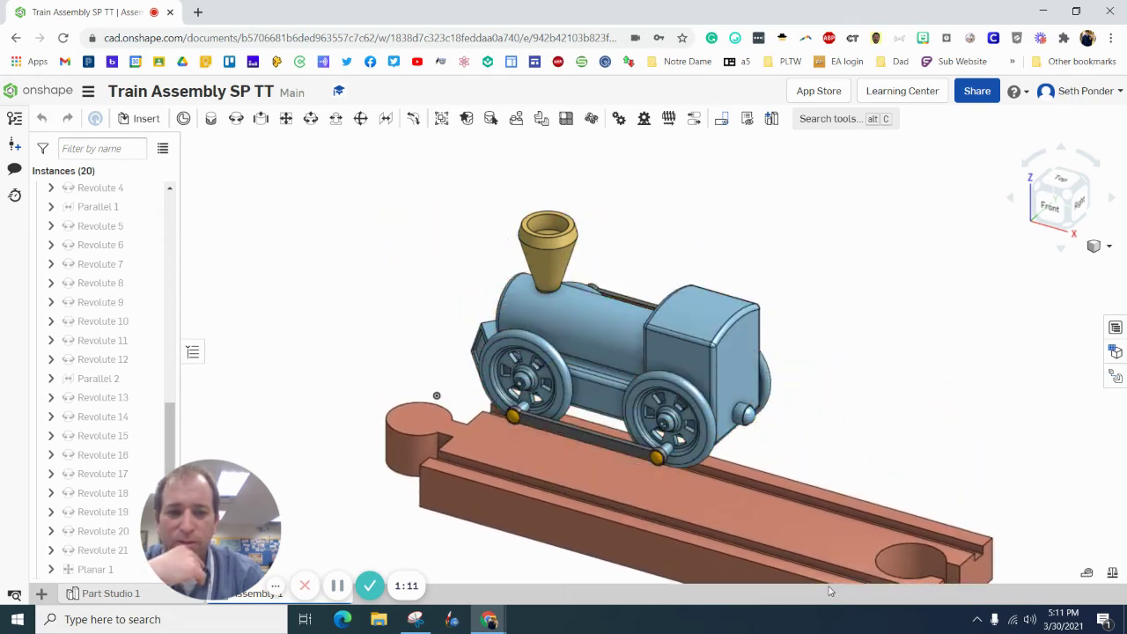
pyautogui.click(285, 126)
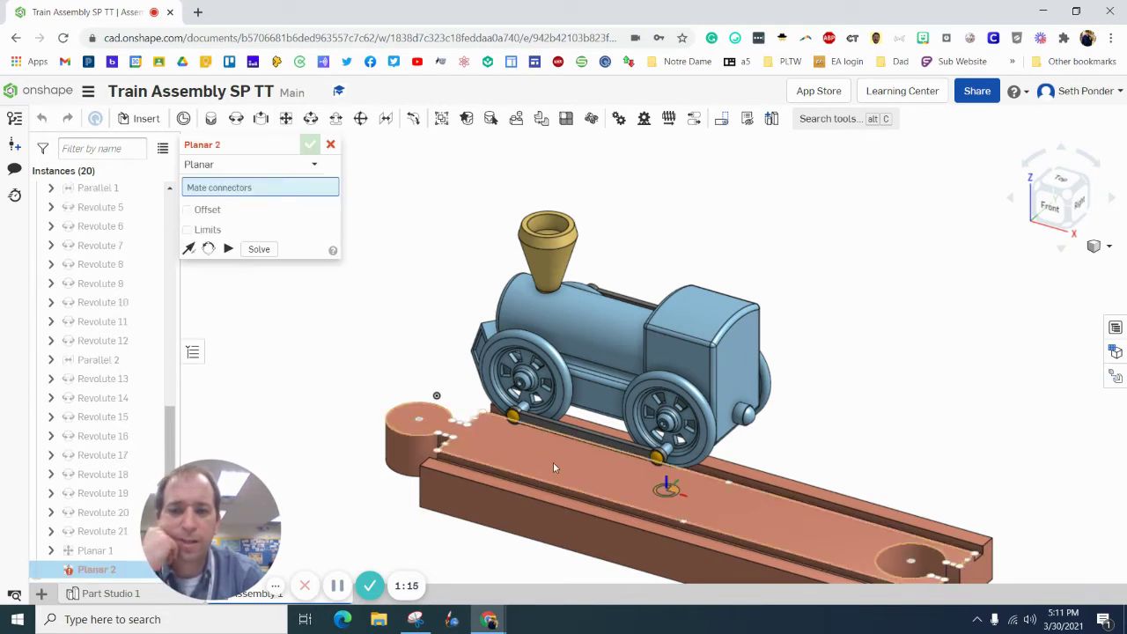
# Mate the track to the train's underside with a -.45 offset so the wheels rest on the rails
pyautogui.click(670, 491)
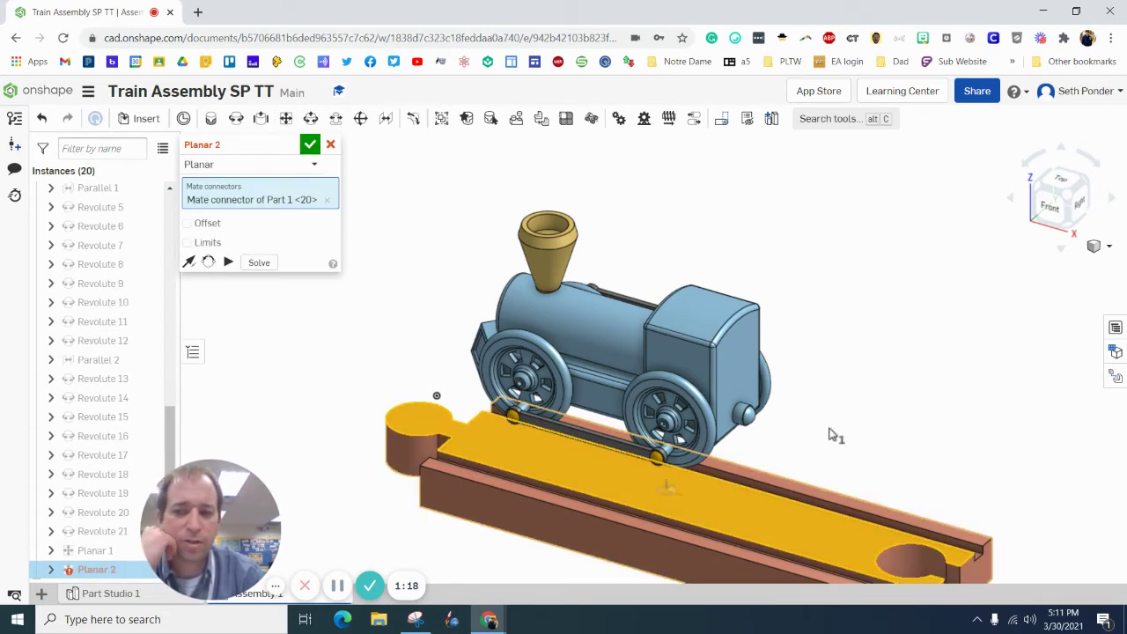
pyautogui.click(1069, 234)
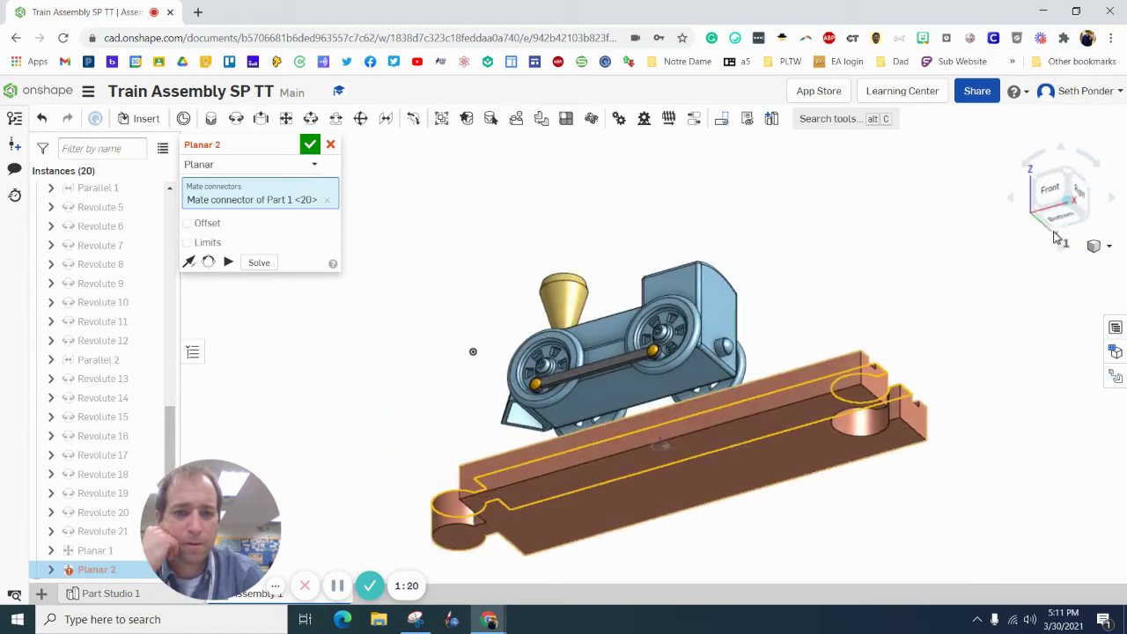
pyautogui.scroll(5, 628, 393)
pyautogui.click(634, 384)
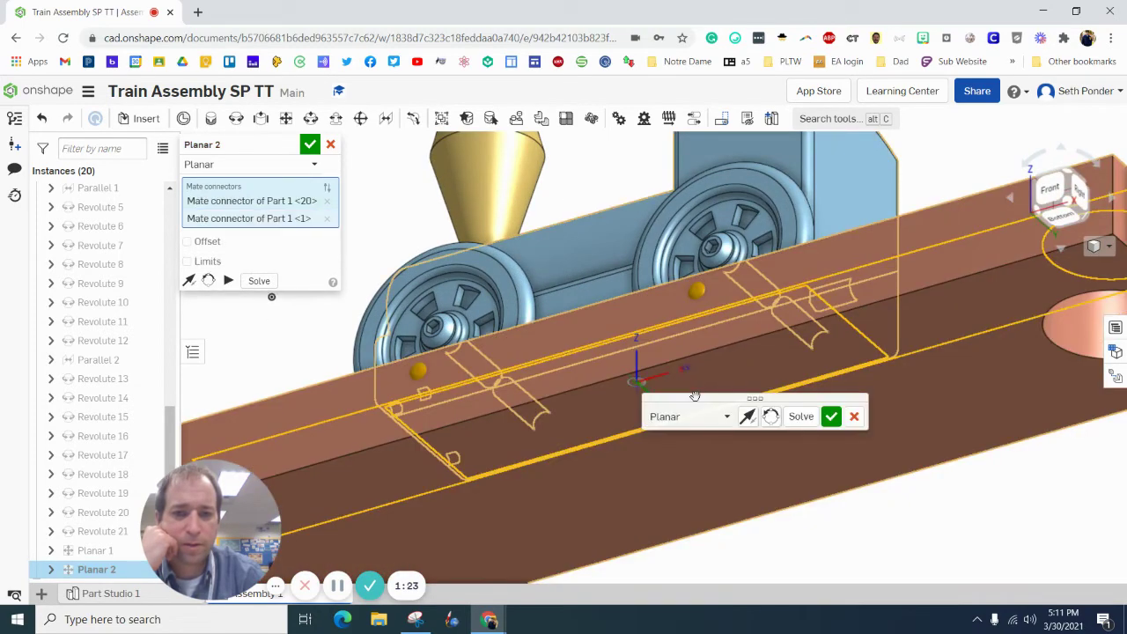
pyautogui.click(1085, 198)
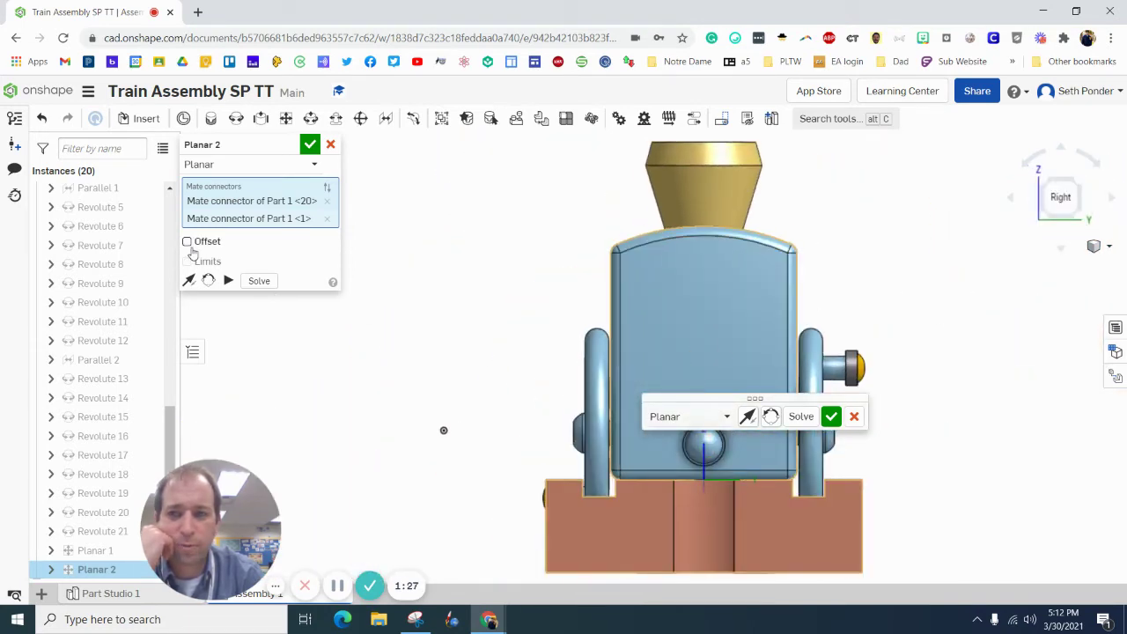
pyautogui.click(187, 241)
pyautogui.click(284, 255)
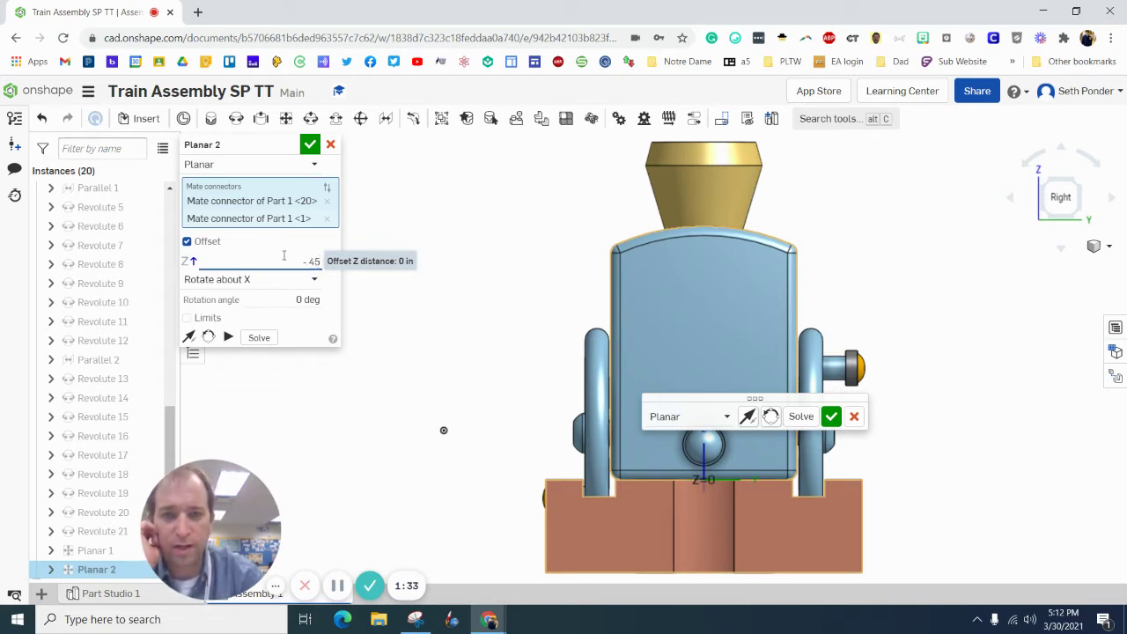
pyautogui.click(309, 145)
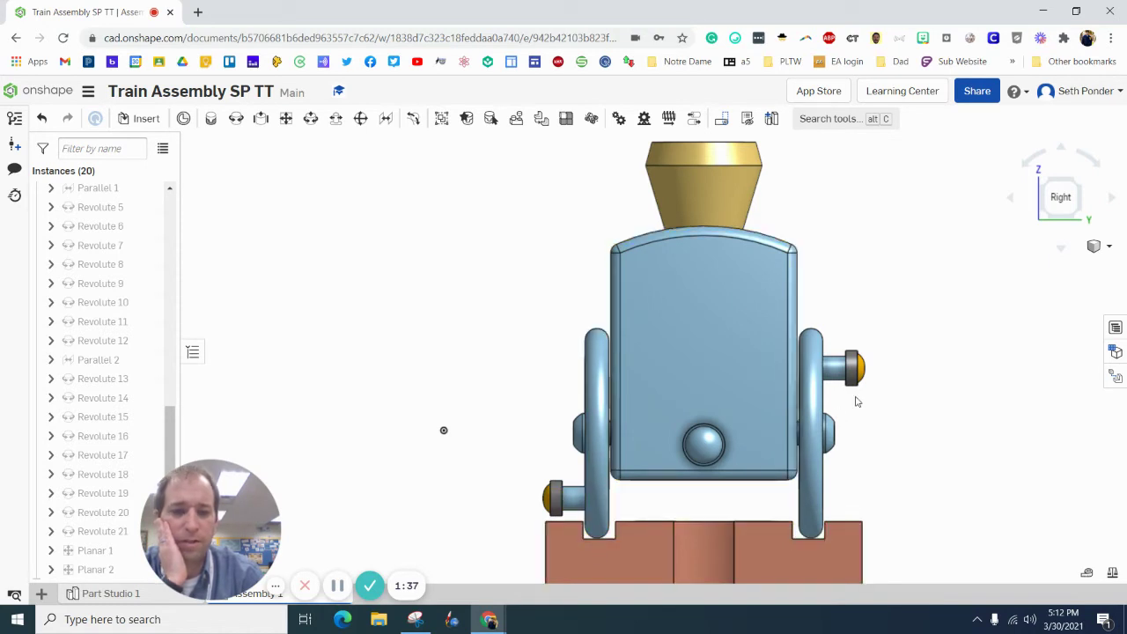
# Switch to isometric view and drag the track to confirm the train stays seated
pyautogui.click(1094, 247)
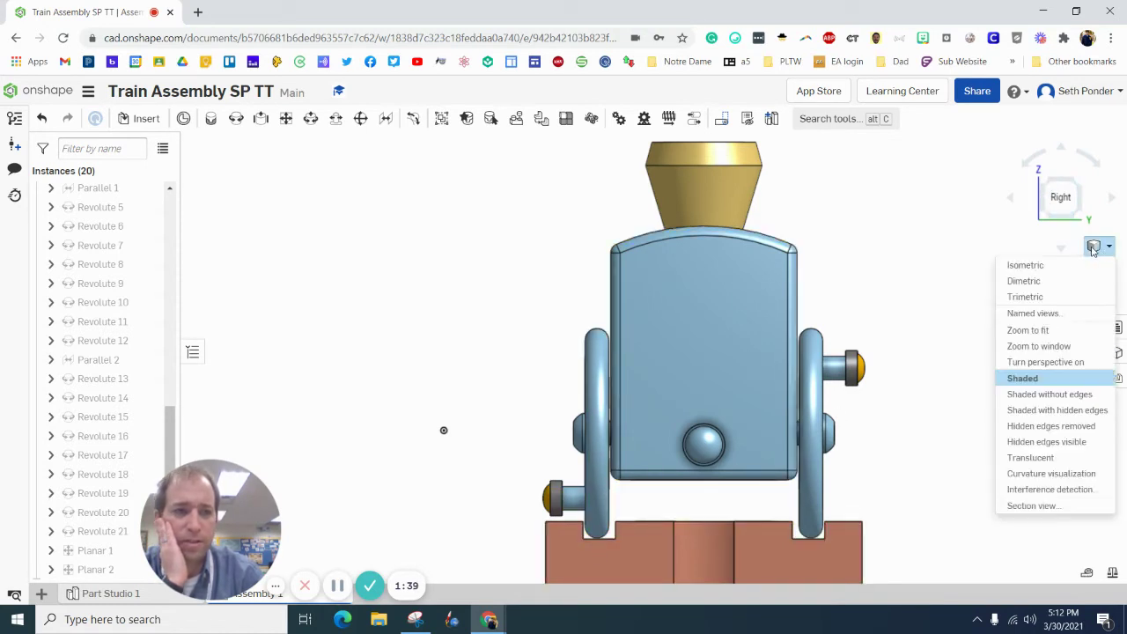
pyautogui.click(1047, 265)
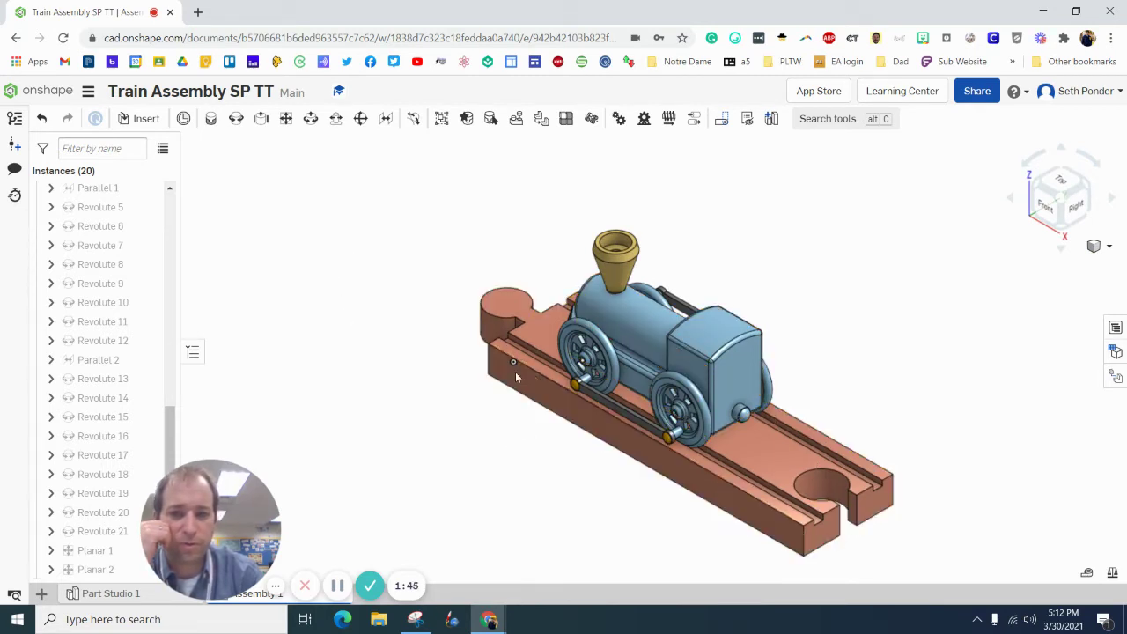
pyautogui.moveTo(515, 372); pyautogui.dragTo(592, 437)
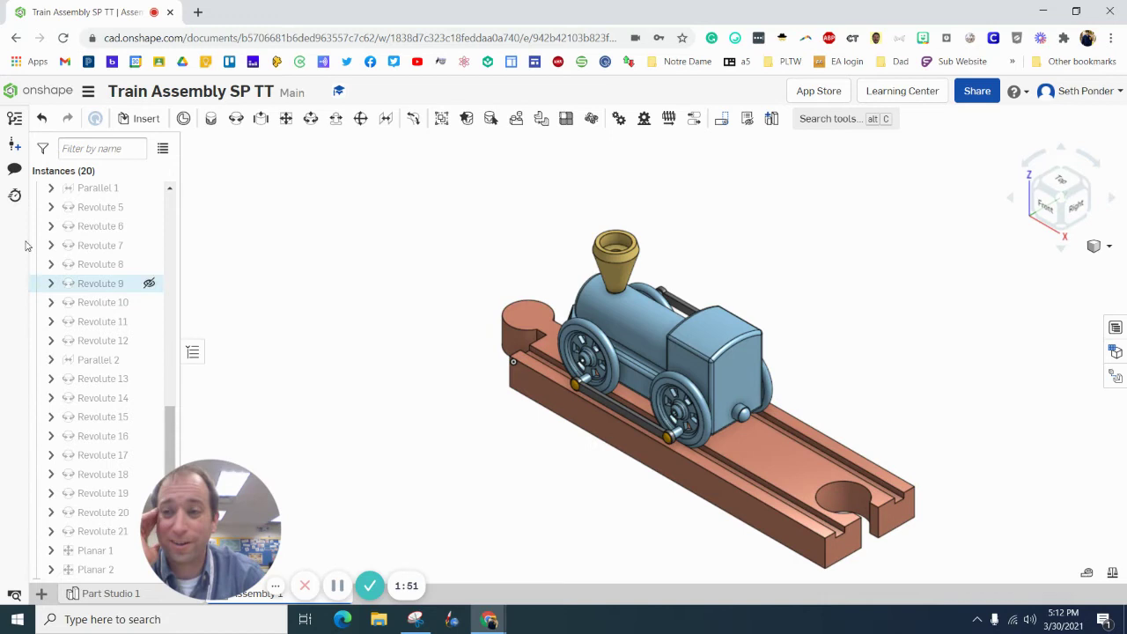
pyautogui.scroll(10, 113, 238)
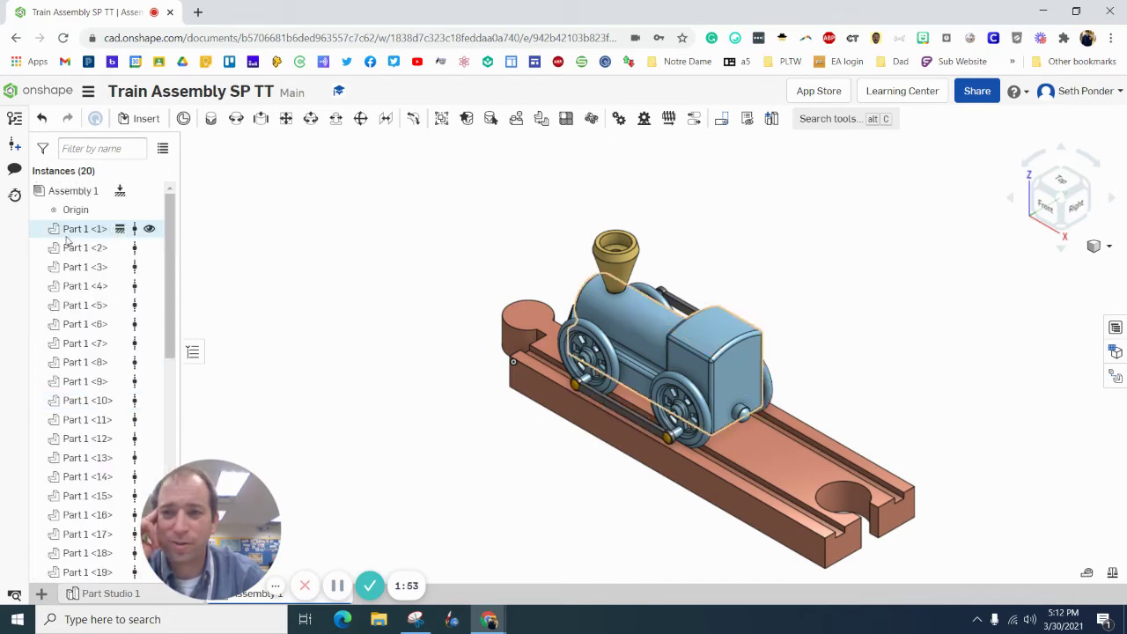
# Unfix the locomotive part, Part 1 <1>
pyautogui.click(76, 232)
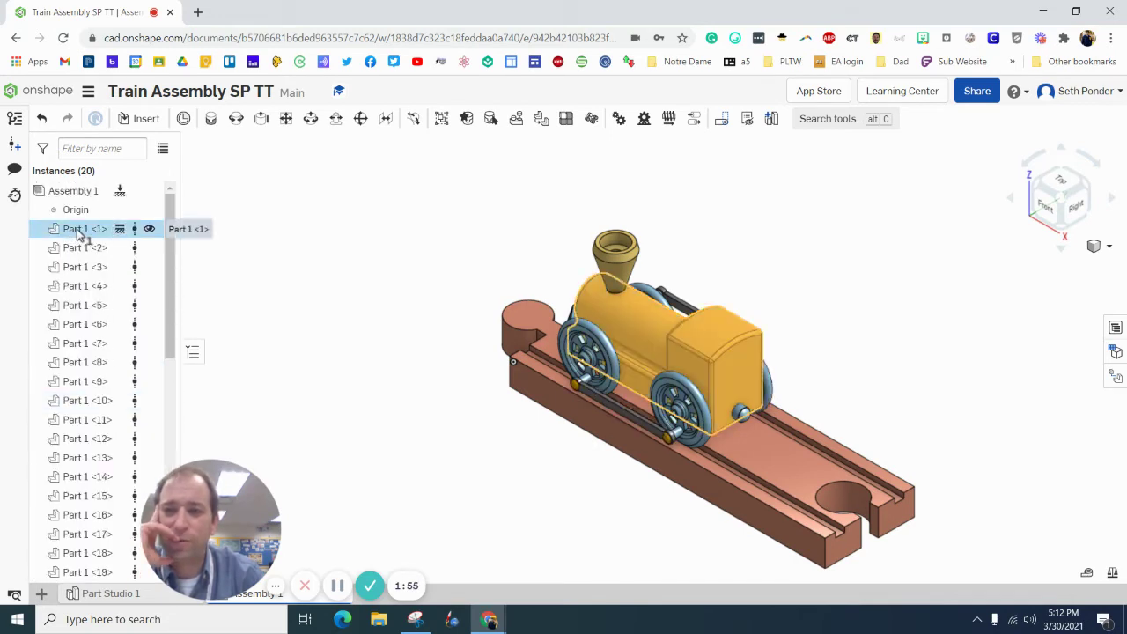
pyautogui.rightClick(79, 233)
pyautogui.click(100, 198)
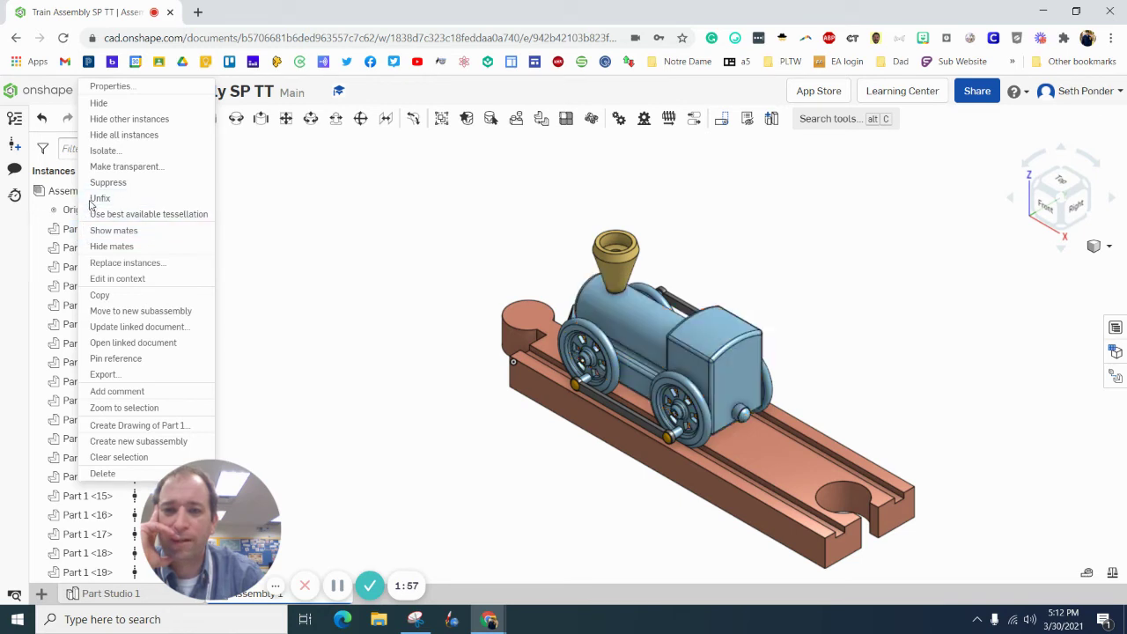
# Fix the track part, Part 1 <20>, in place
pyautogui.scroll(-5, 88, 369)
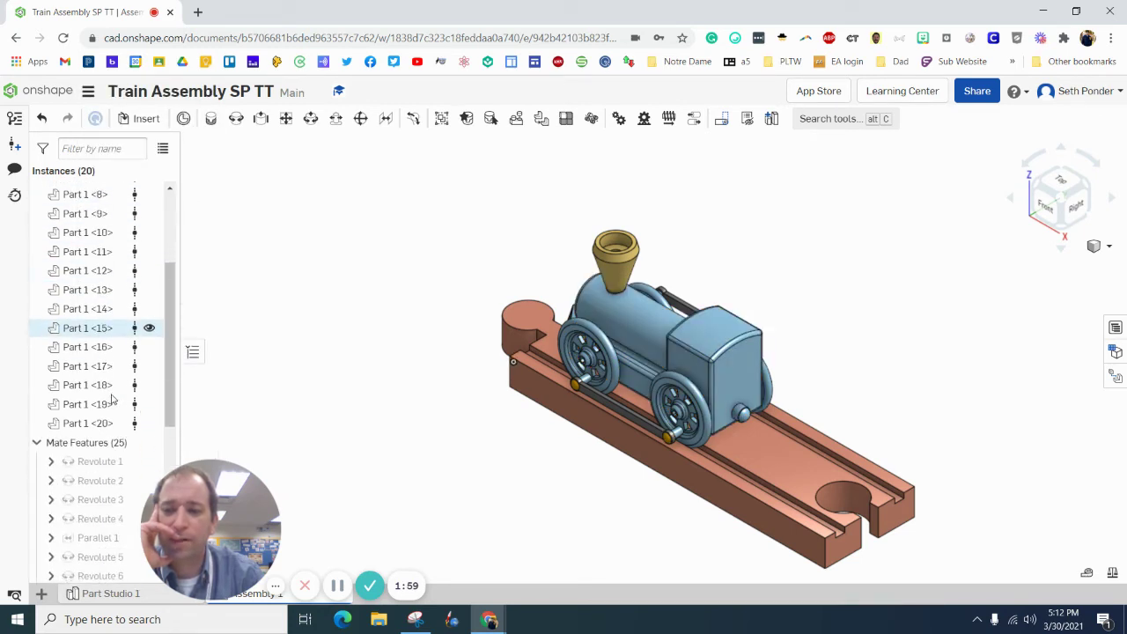
pyautogui.click(86, 299)
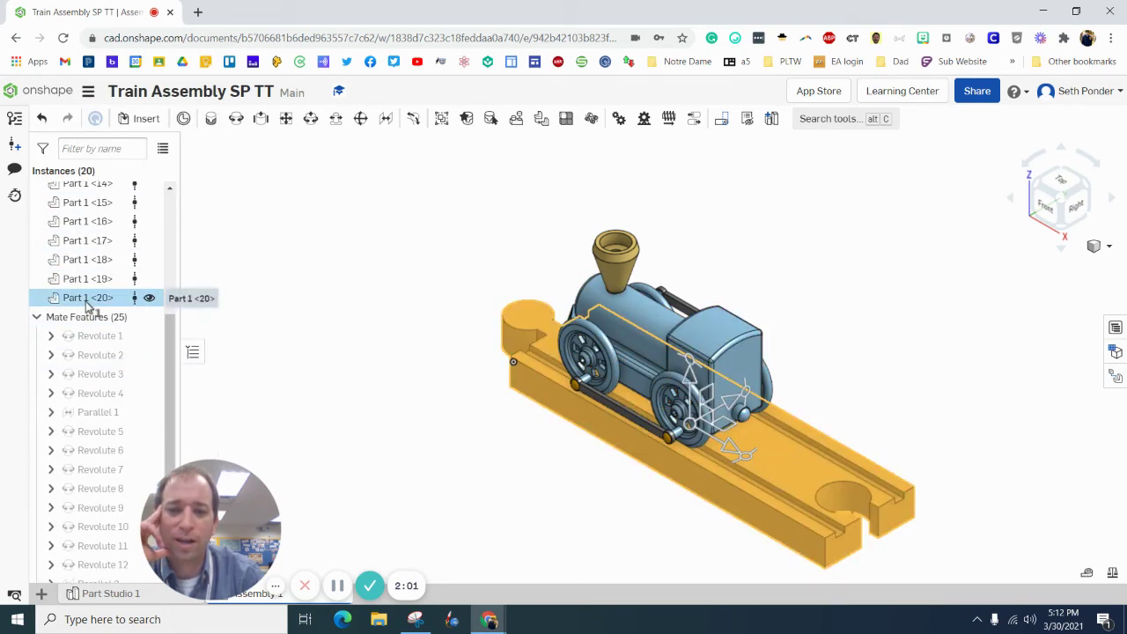
pyautogui.rightClick(81, 303)
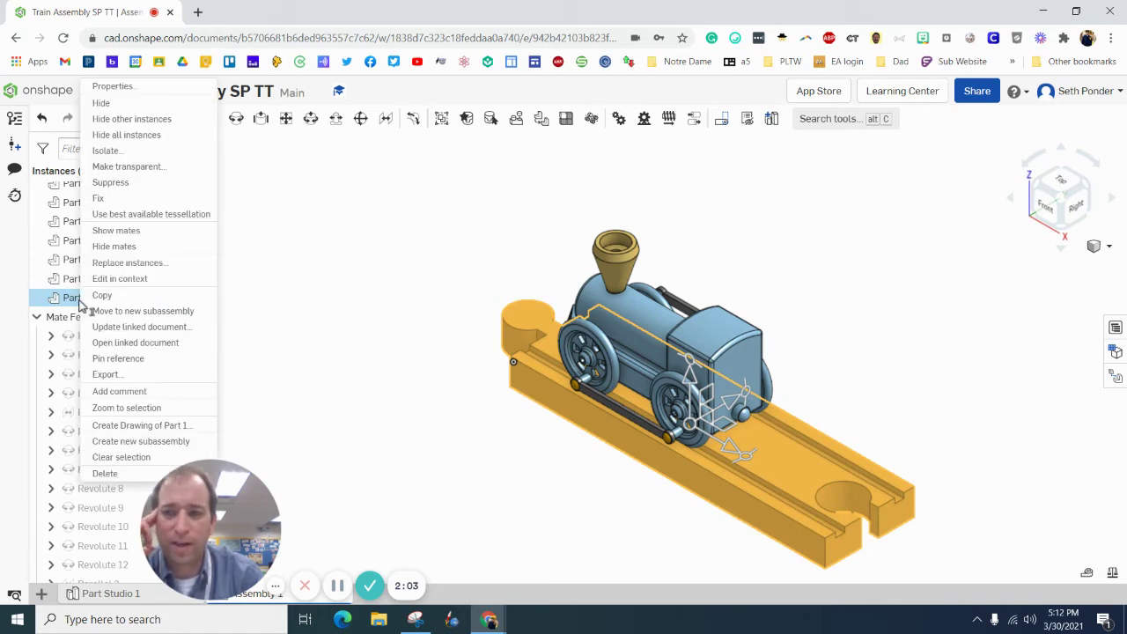
pyautogui.click(97, 199)
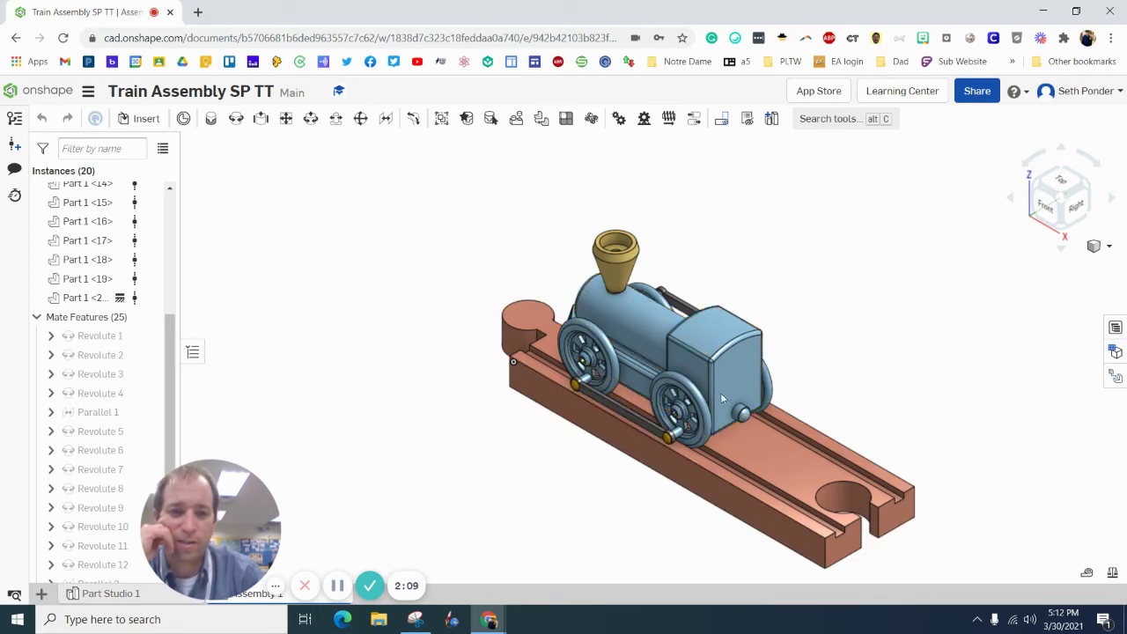
# Nudge the model slightly in the graphics area
pyautogui.moveTo(832, 461); pyautogui.dragTo(827, 457)
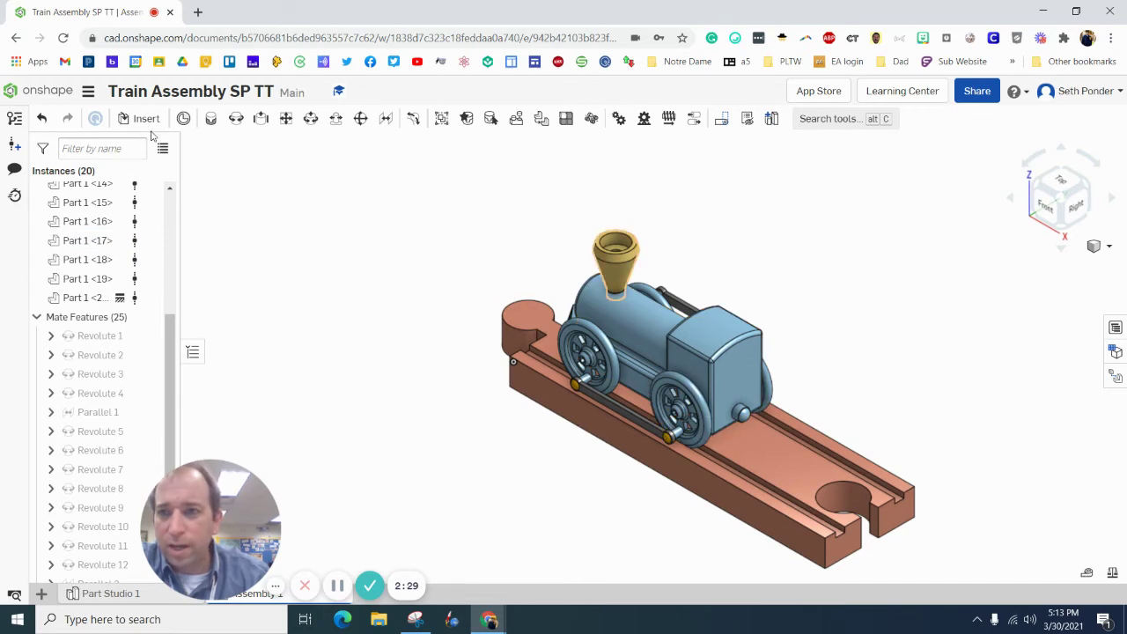
# Add Planar 3 joining the cab's rear face to the track's near end, then zoom to fit
pyautogui.click(287, 121)
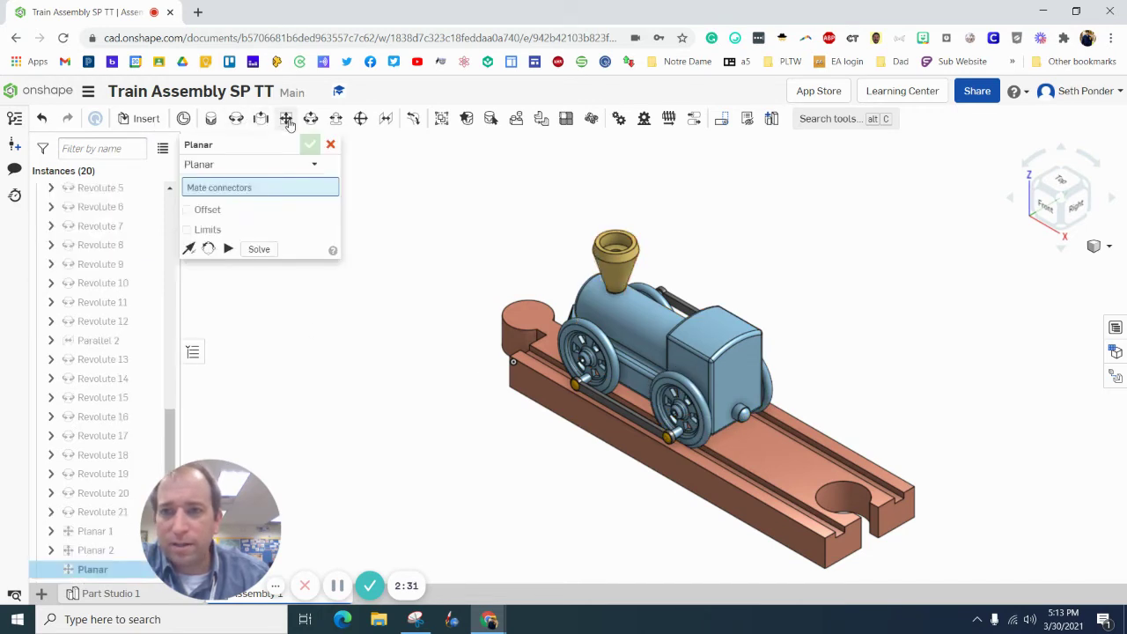
pyautogui.click(740, 381)
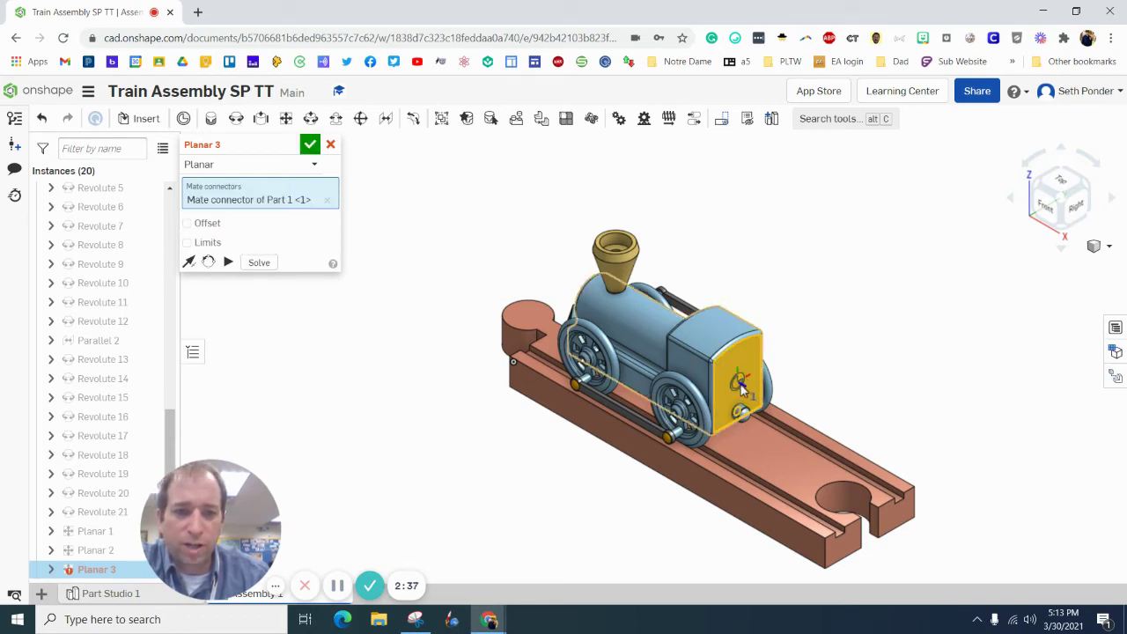
pyautogui.scroll(3, 843, 553)
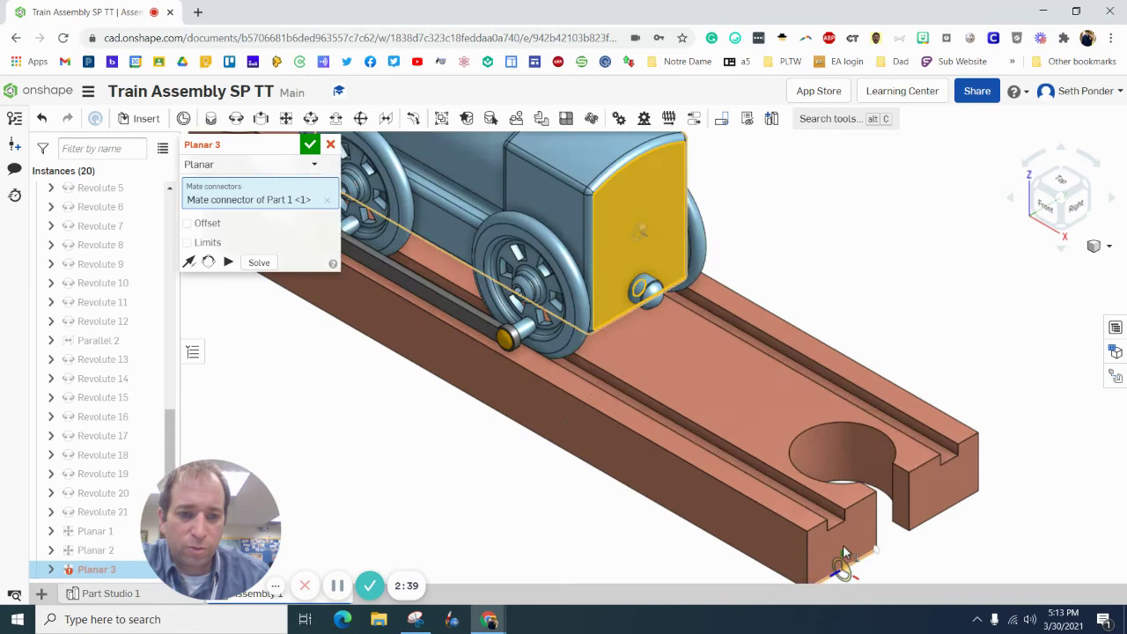
pyautogui.scroll(3, 843, 537)
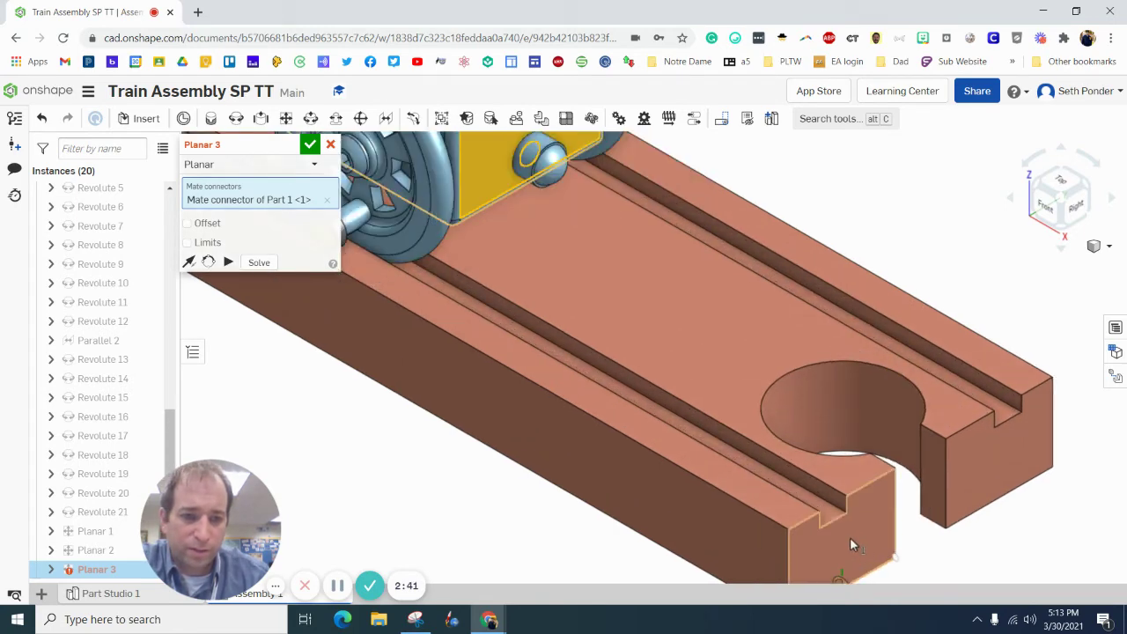
pyautogui.click(847, 542)
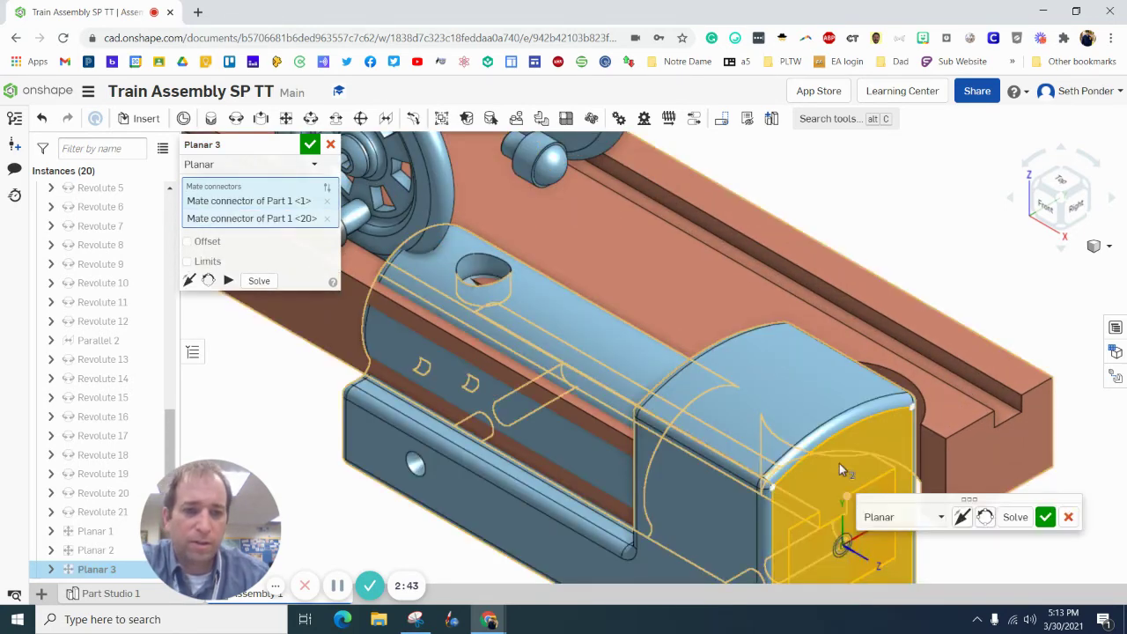
pyautogui.click(309, 146)
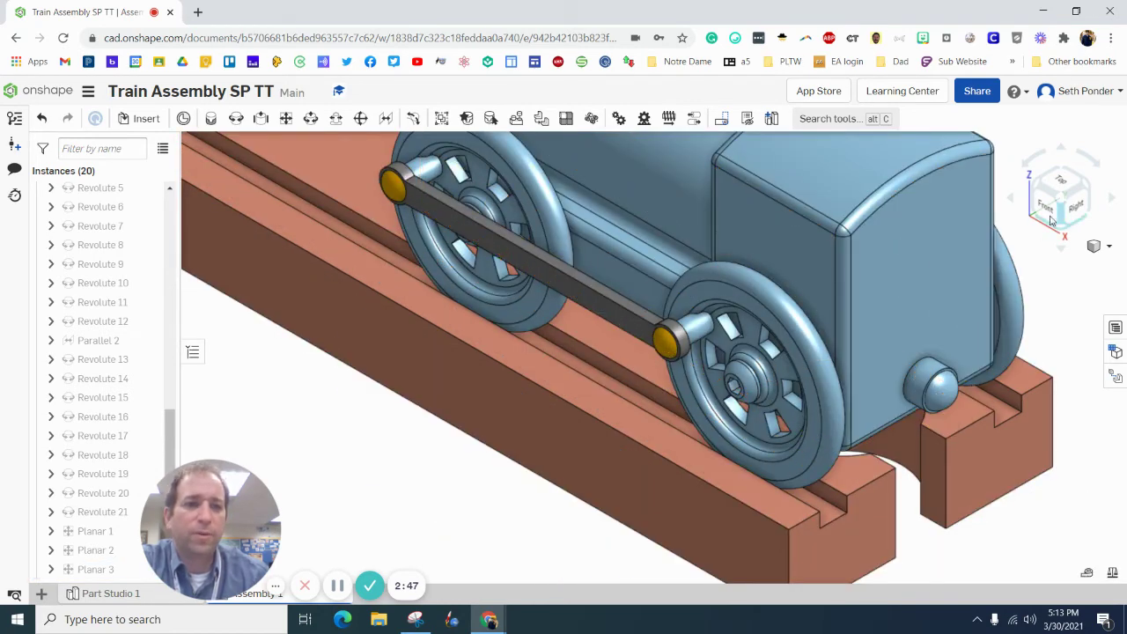
pyautogui.click(1099, 254)
pyautogui.click(1063, 269)
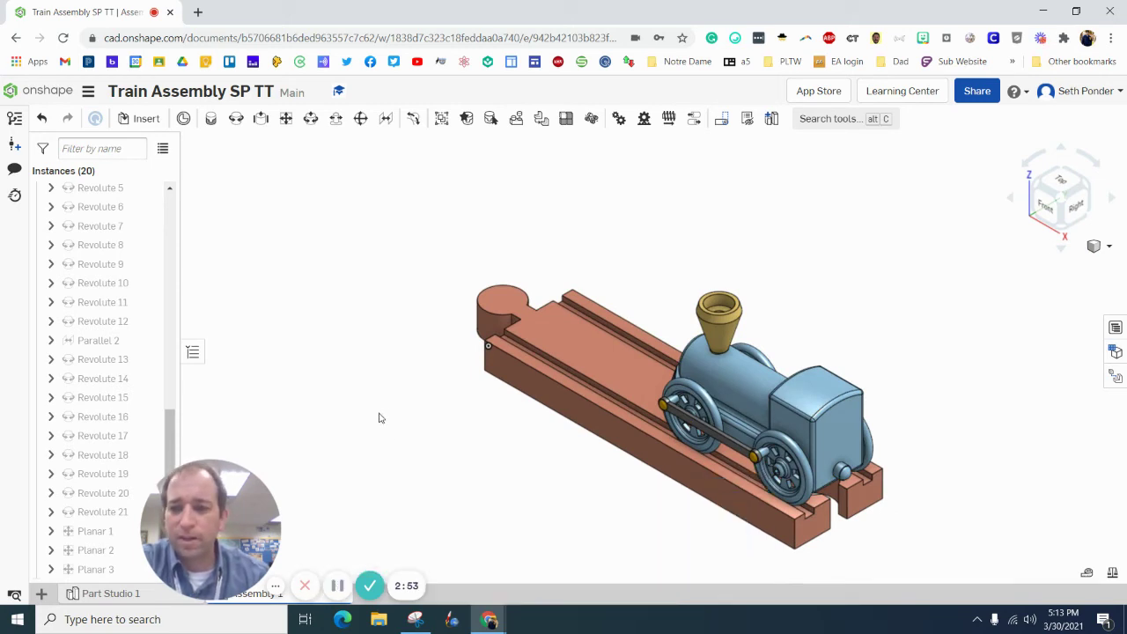
# Start an assembly Linear pattern, opening Linear pattern 1 with default settings
pyautogui.scroll(6, 81, 356)
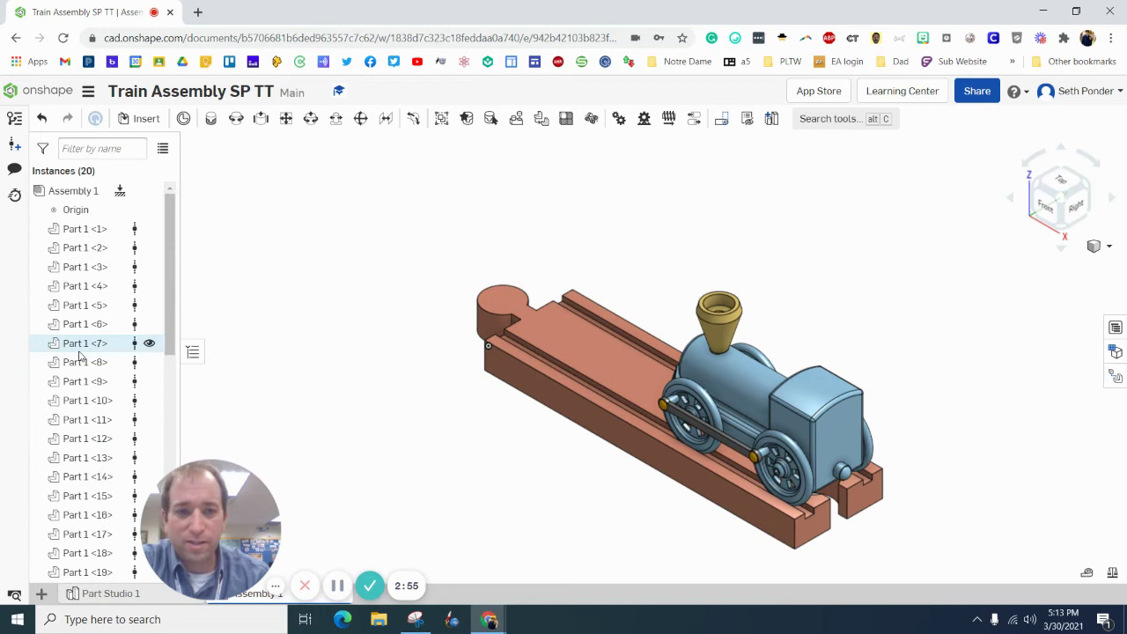
pyautogui.scroll(-5, 79, 355)
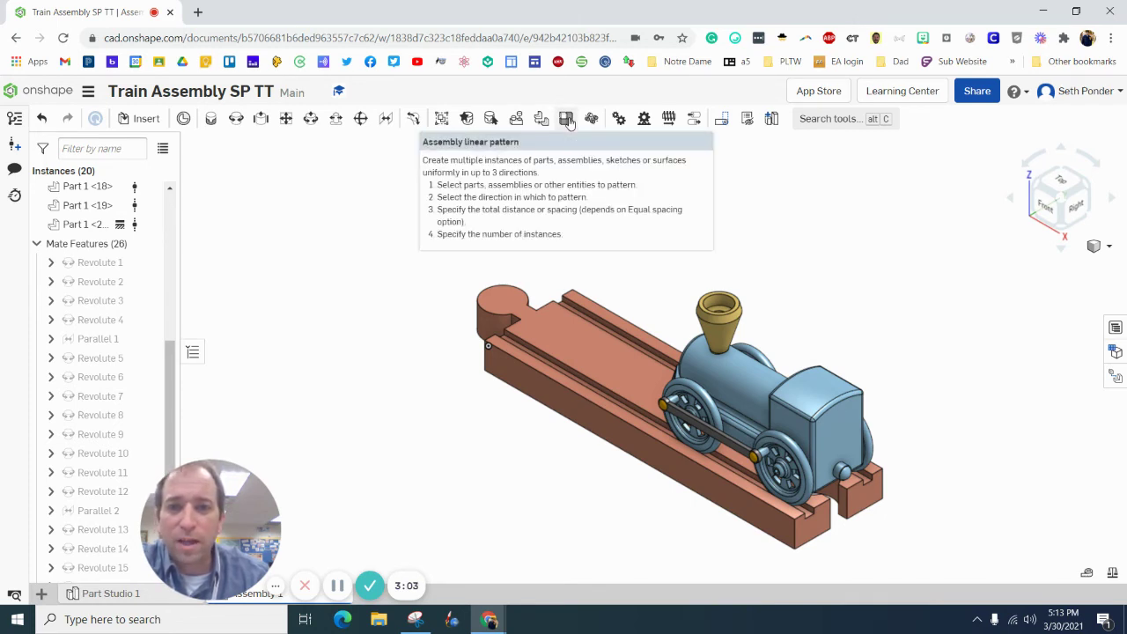
pyautogui.click(566, 119)
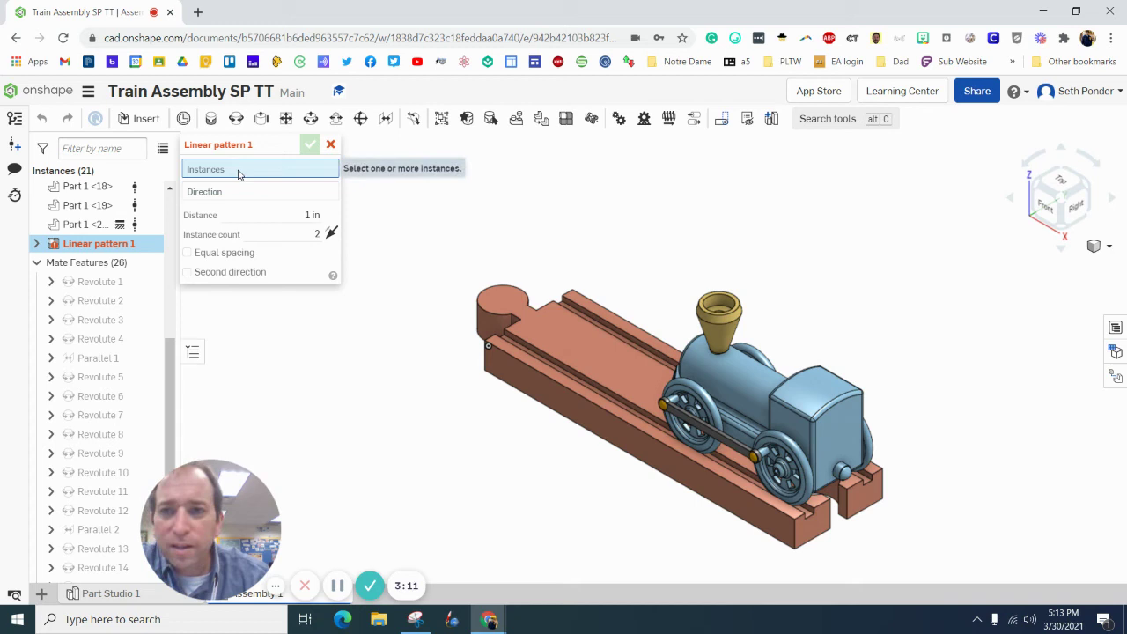
# Linearly pattern the track piece 12 in along its long edge, initially as two instances
pyautogui.click(570, 336)
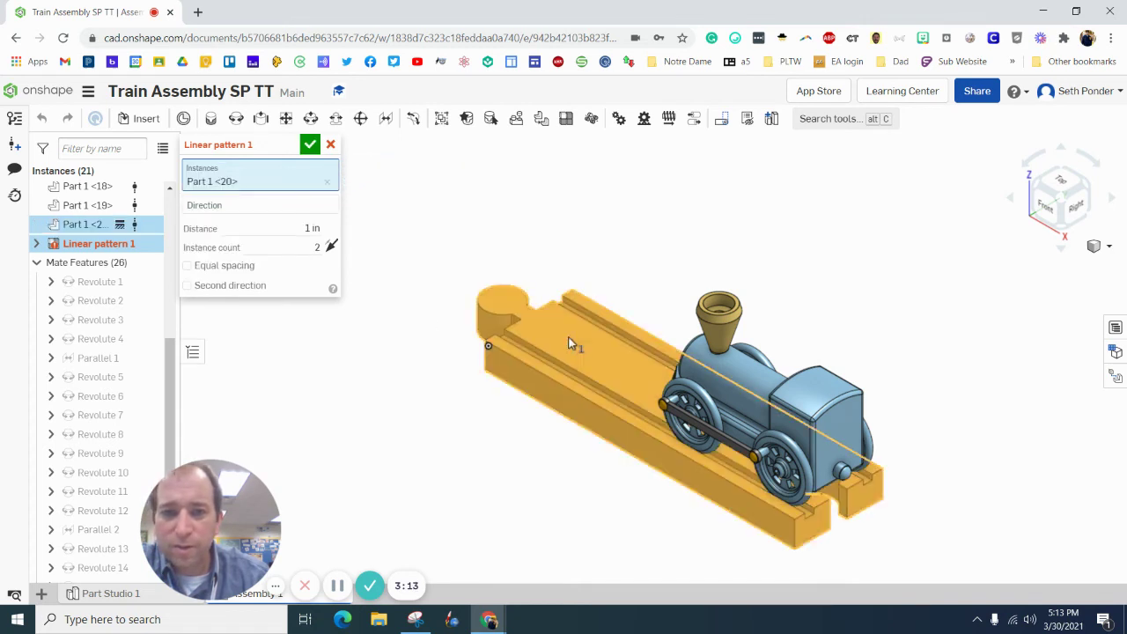
pyautogui.click(234, 207)
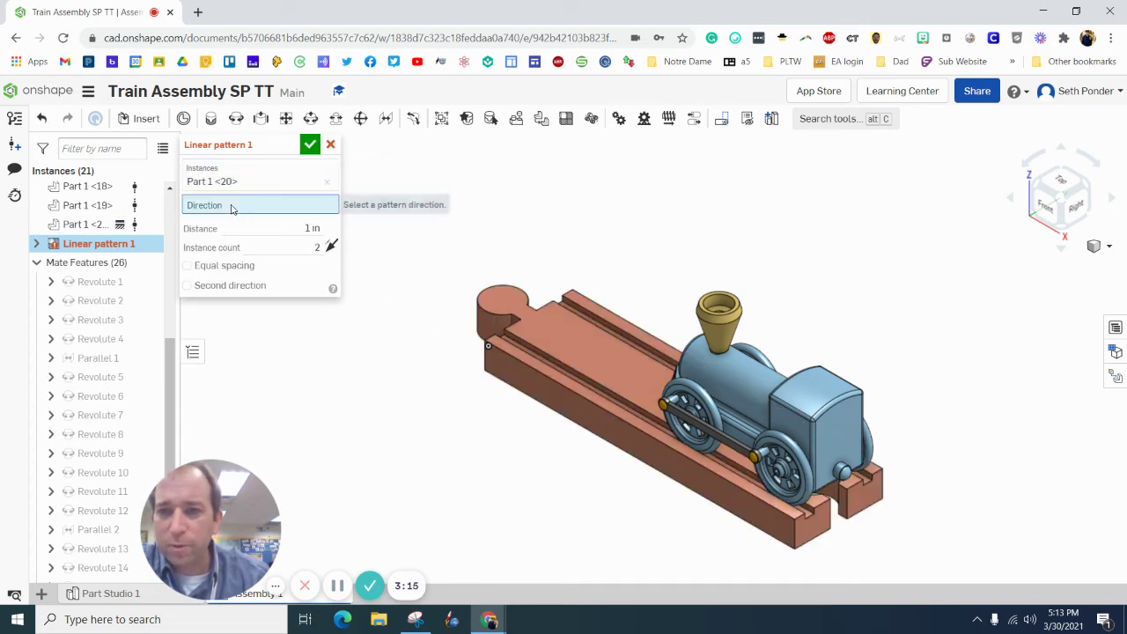
pyautogui.click(531, 374)
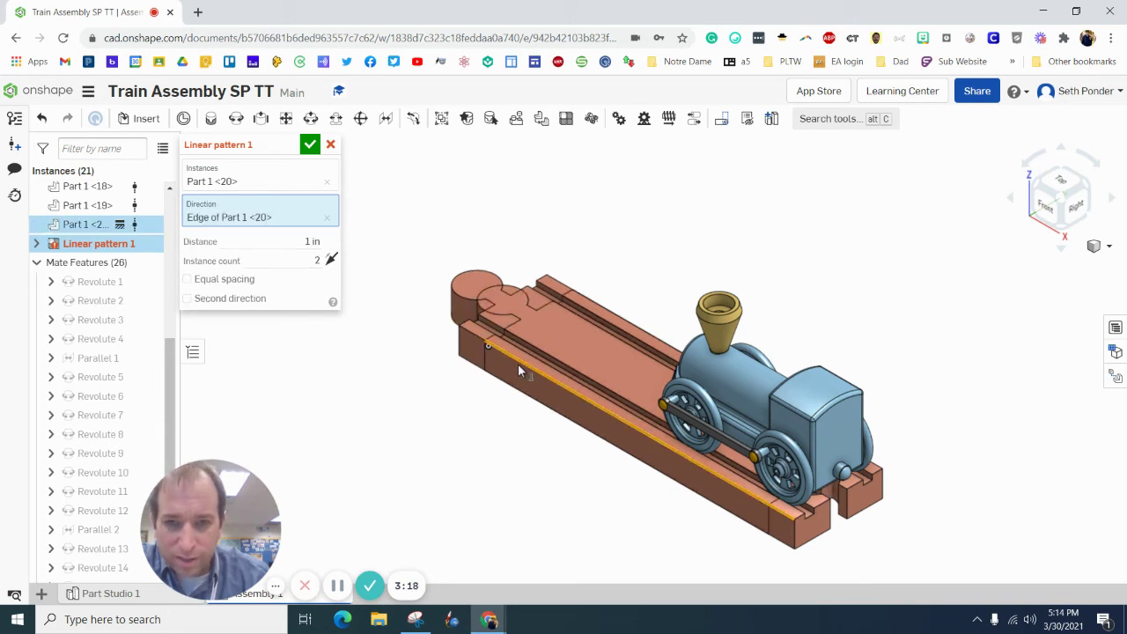
pyautogui.write('2')
pyautogui.click(292, 241)
pyautogui.write('12')
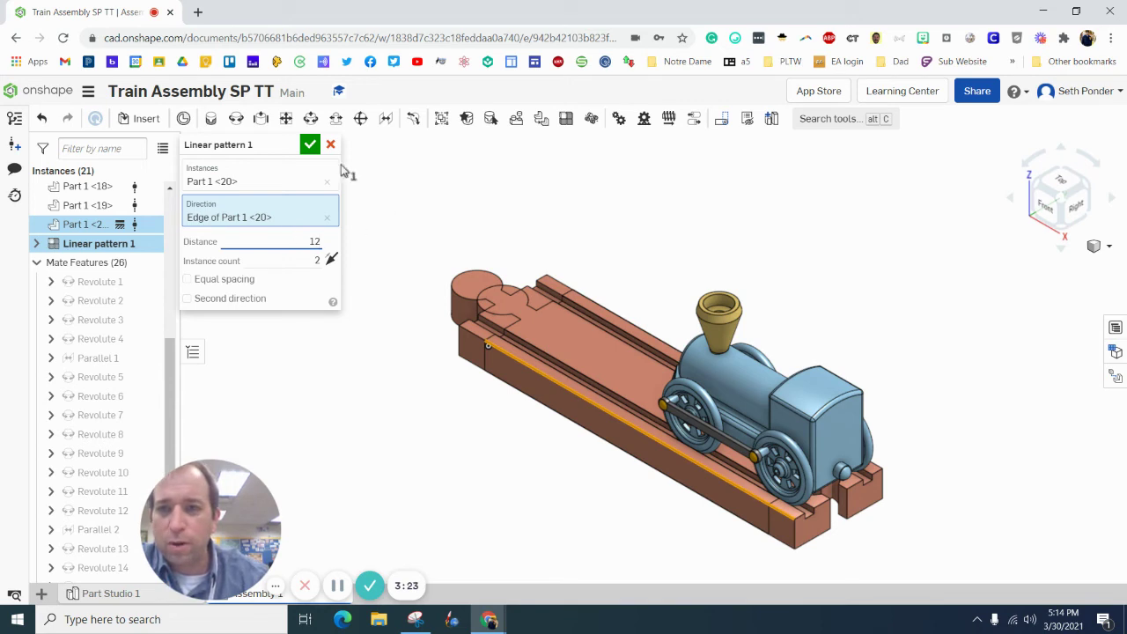
pyautogui.click(310, 145)
pyautogui.scroll(-5, 481, 408)
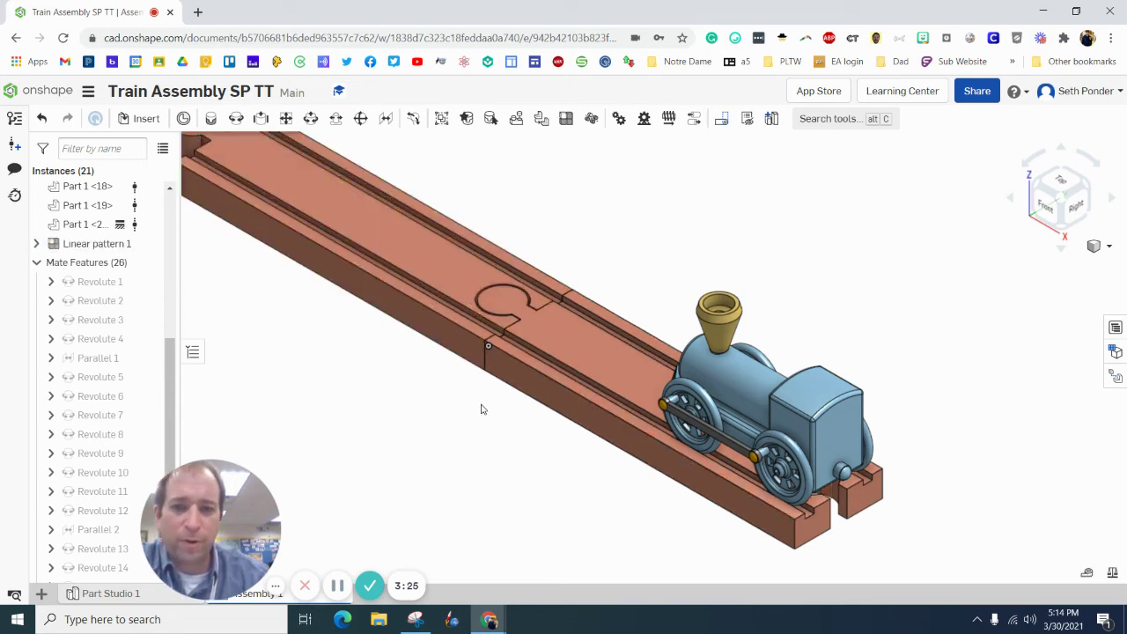
pyautogui.moveTo(508, 482); pyautogui.dragTo(572, 531, button='middle')
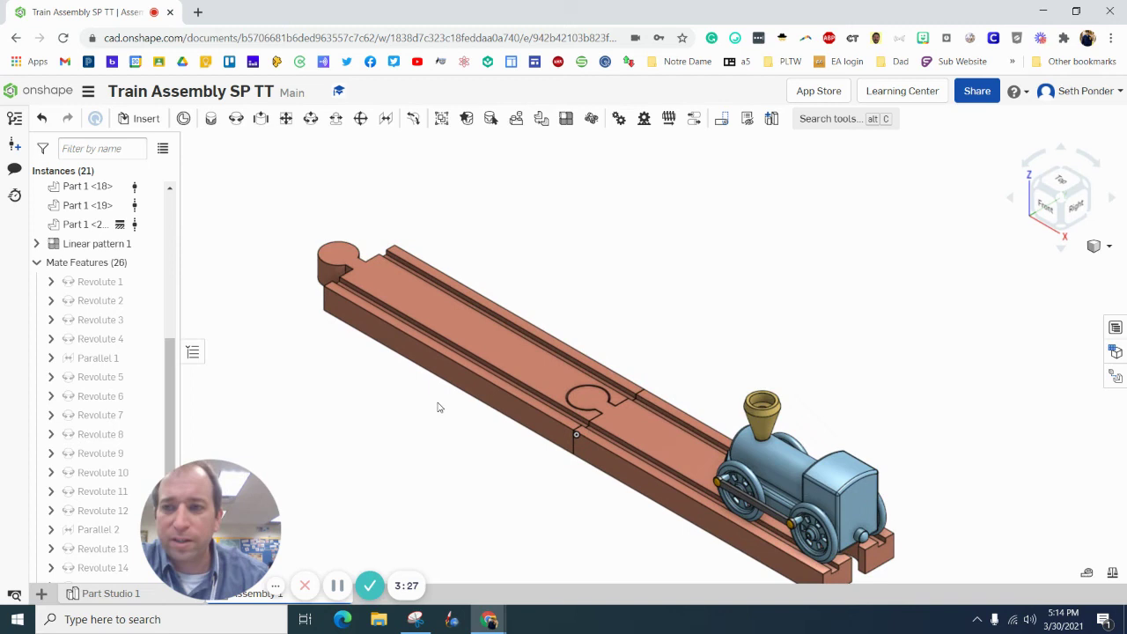
# Edit Linear pattern 1 to an instance count of 3
pyautogui.doubleClick(90, 247)
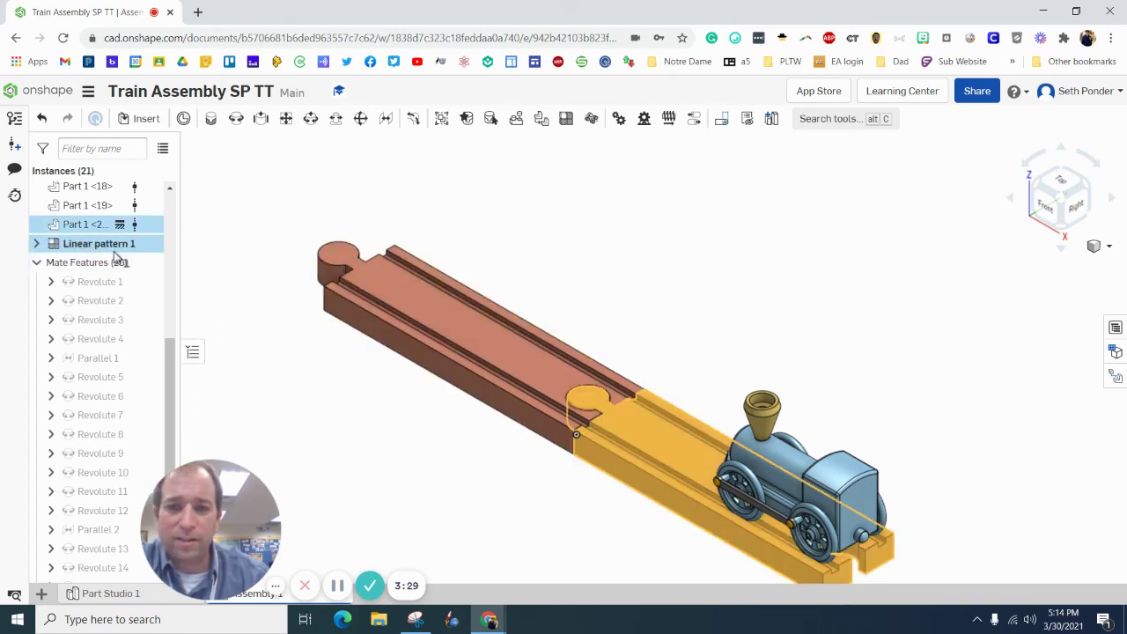
pyautogui.click(295, 262)
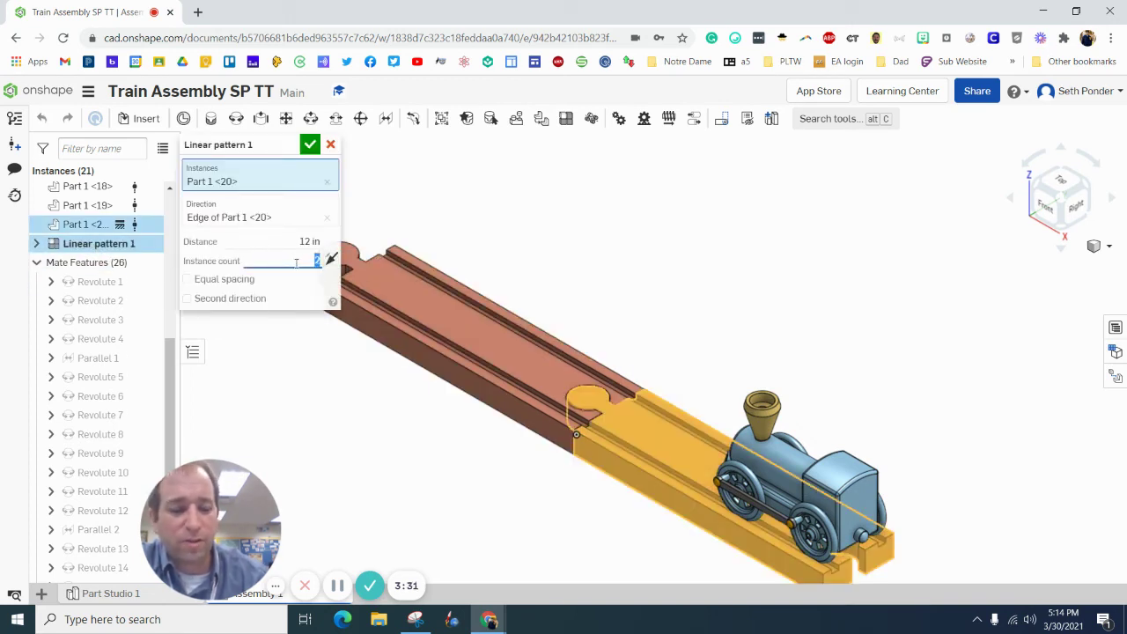
pyautogui.write('3')
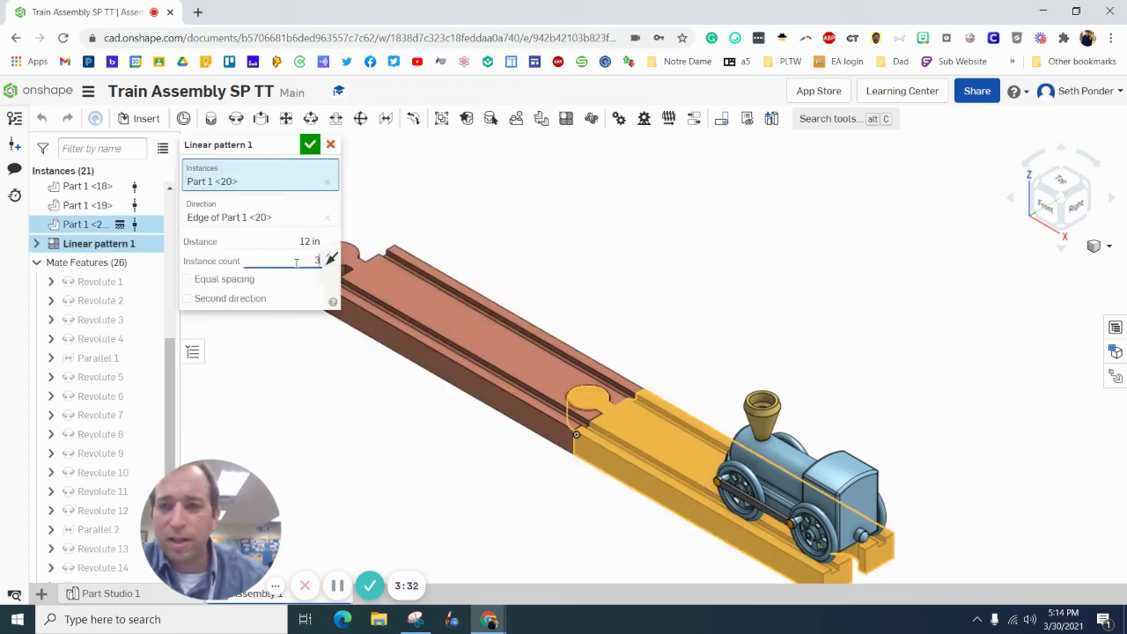
pyautogui.click(310, 145)
pyautogui.scroll(-3, 526, 283)
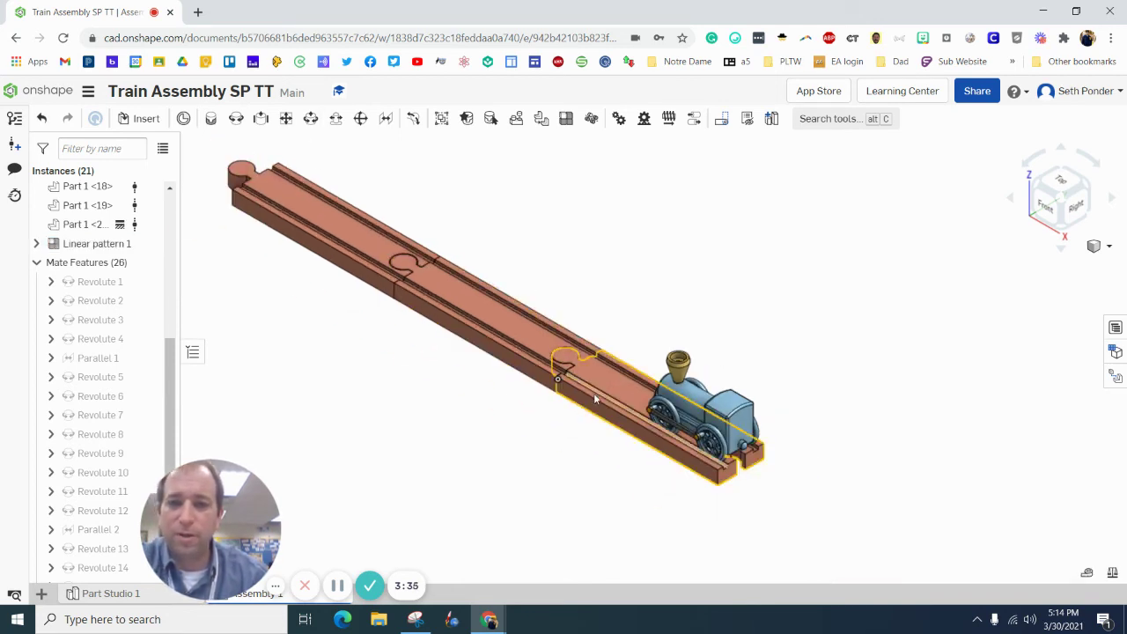
pyautogui.moveTo(370, 425); pyautogui.dragTo(524, 517, button='middle')
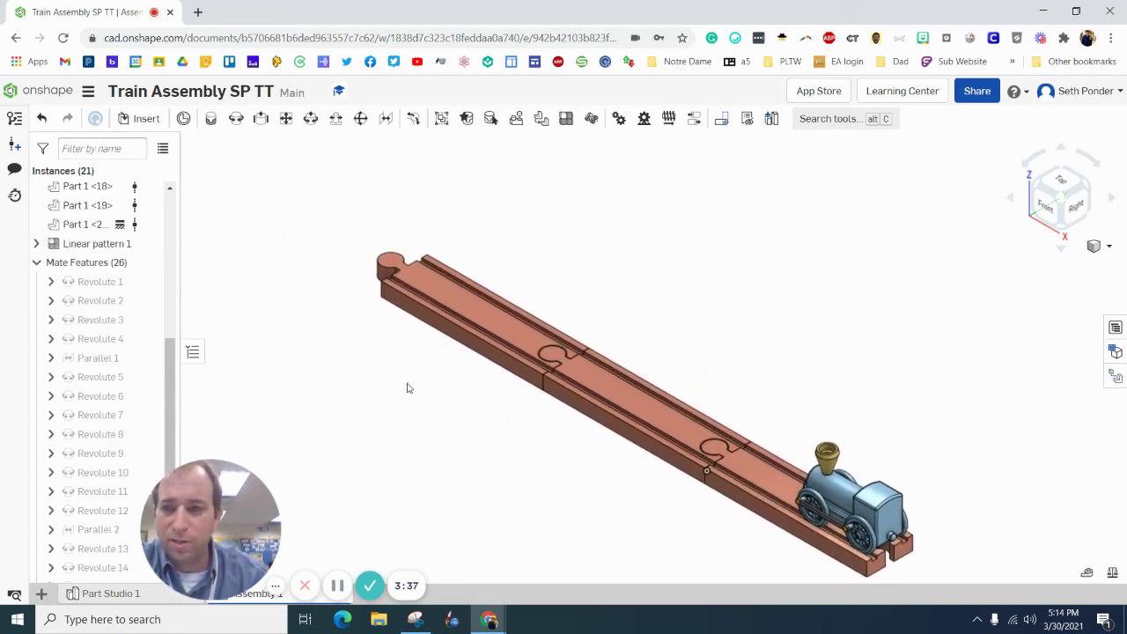
pyautogui.doubleClick(99, 249)
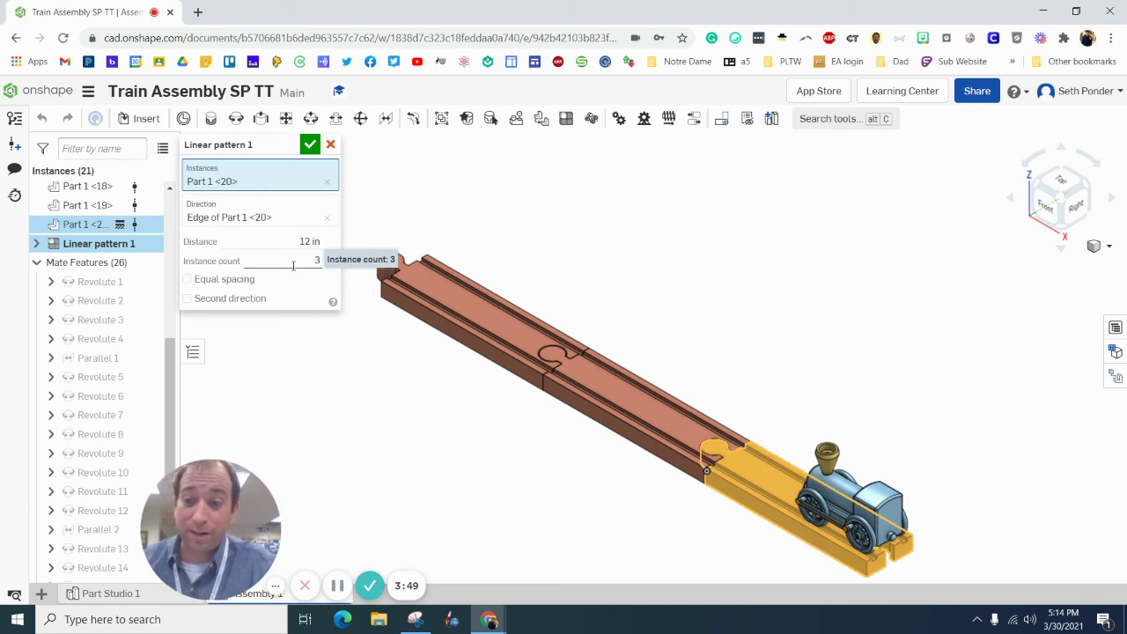
pyautogui.click(299, 264)
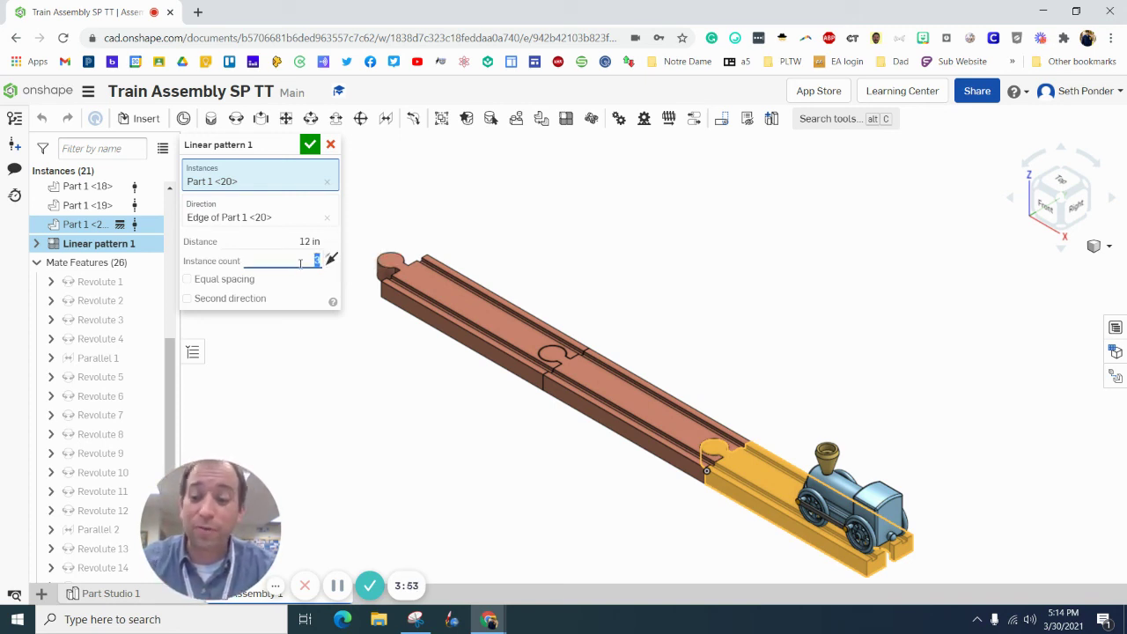
pyautogui.click(309, 143)
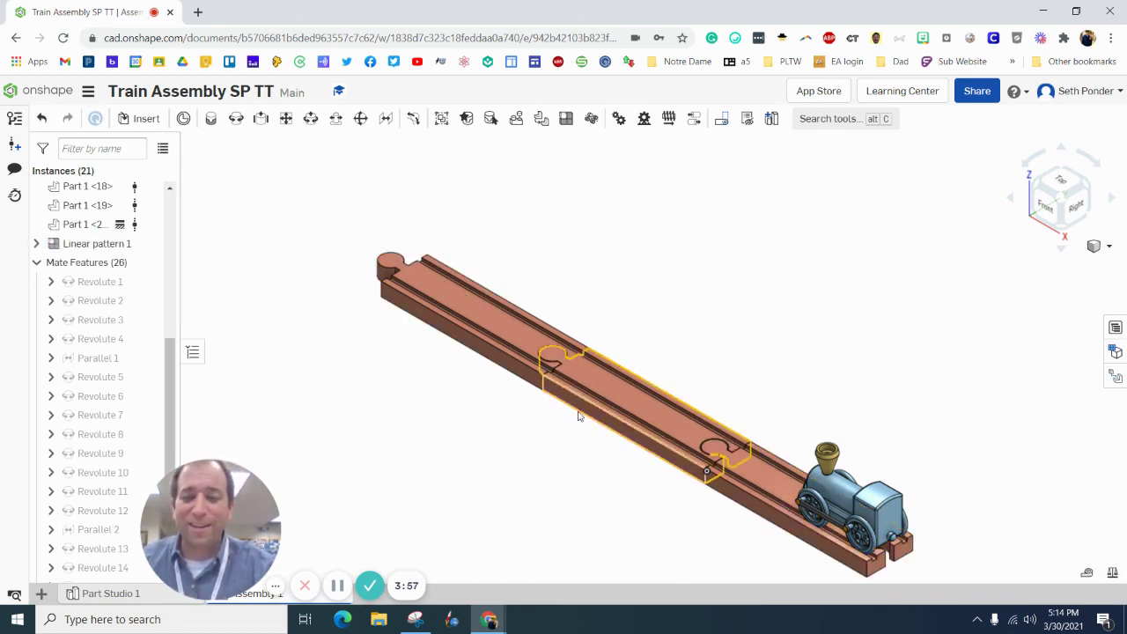